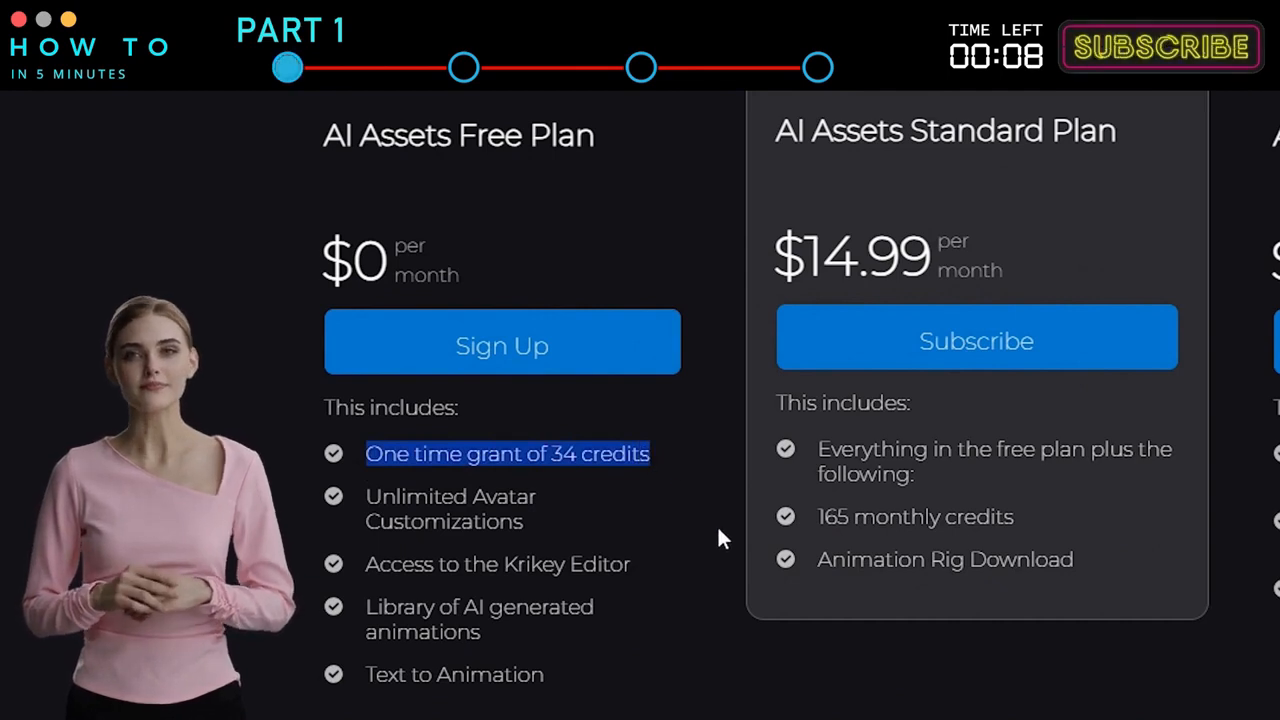
# - Sign up for the AI Assets Free Plan, accepting the Terms of Service and Privacy Policy and signing in with Google
pyautogui.click(614, 354)
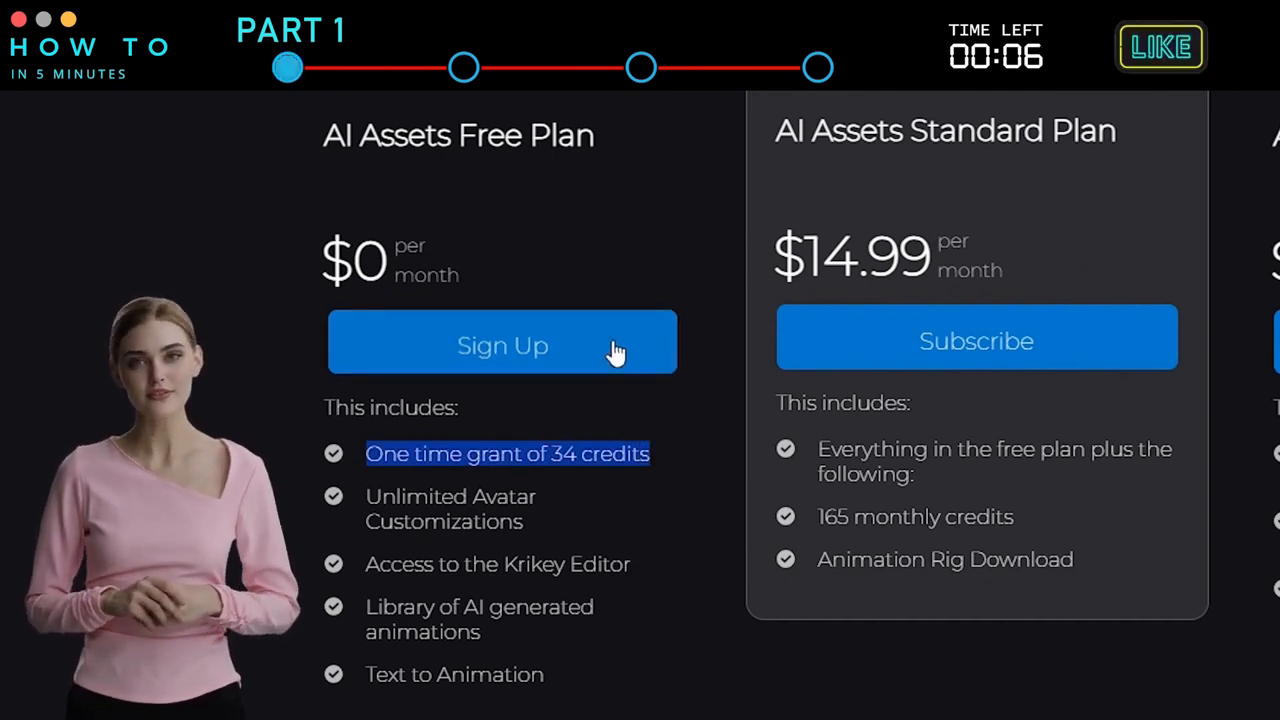
pyautogui.click(324, 475)
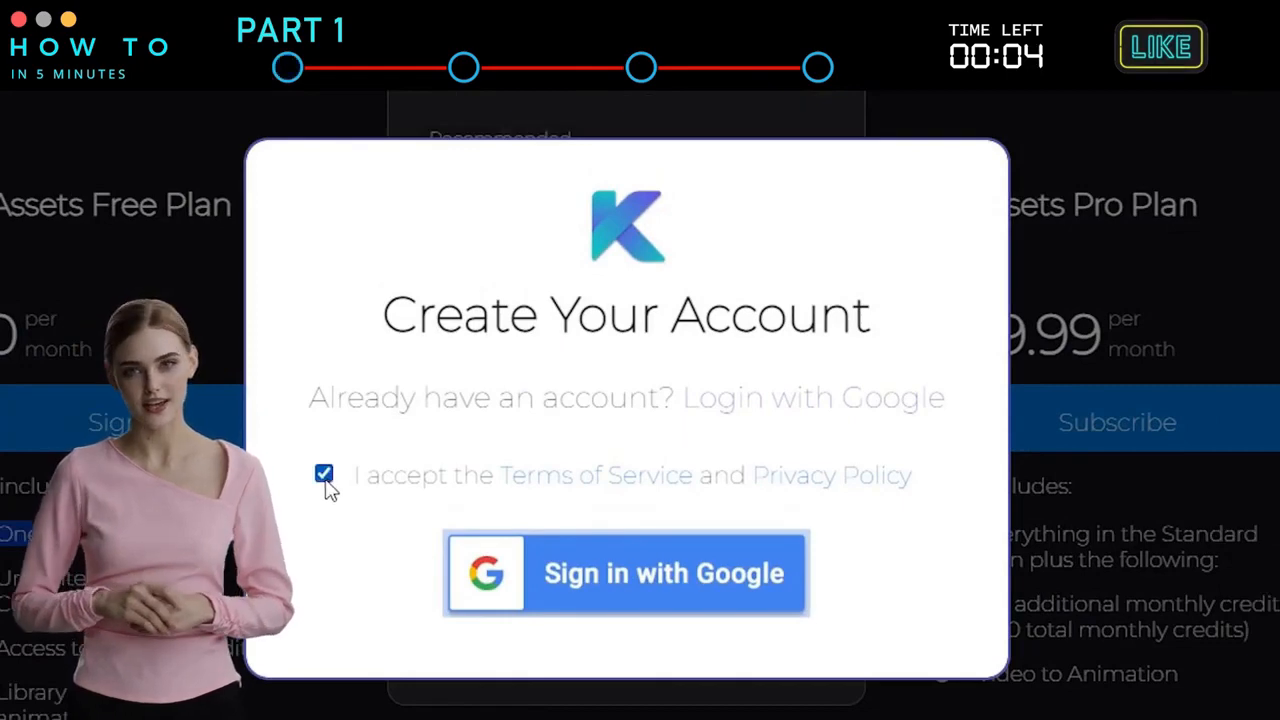
pyautogui.click(793, 583)
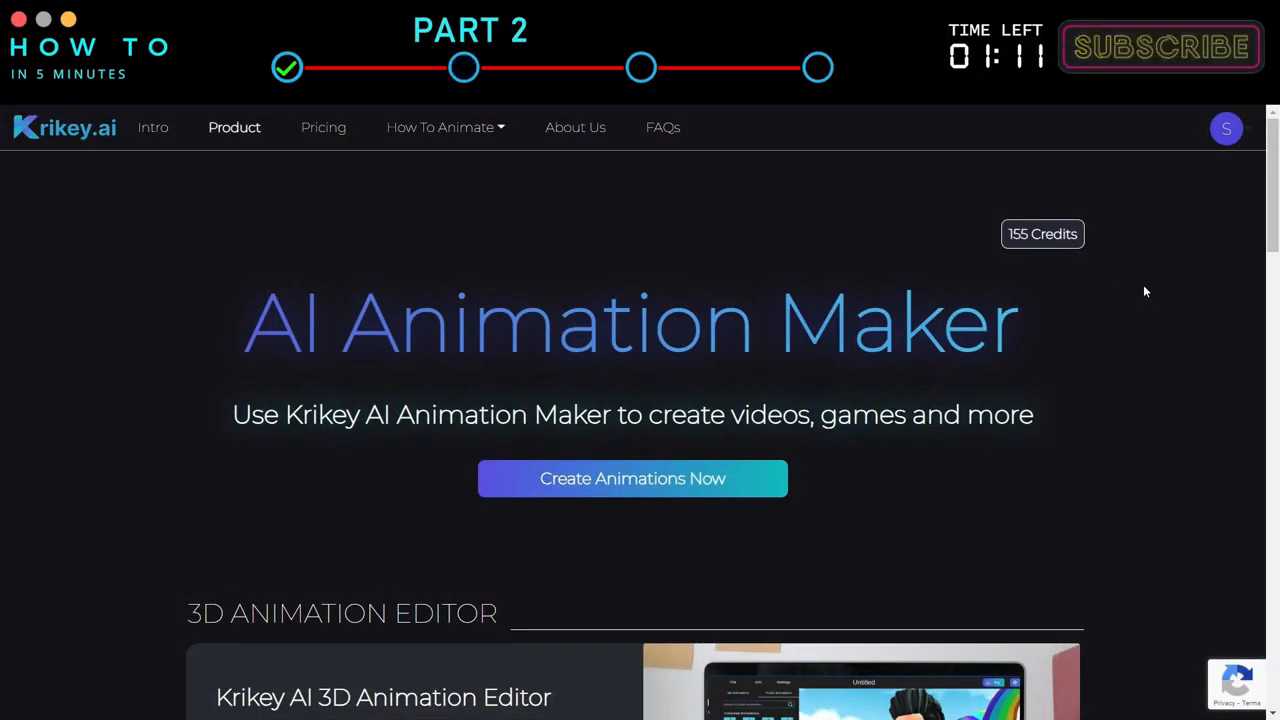
# - Open the Krikey AI Avatar Generator from the product page's Avatar Generator section
pyautogui.scroll(-10, 1145, 290)
pyautogui.scroll(-3, 1158, 289)
pyautogui.scroll(1, 1158, 289)
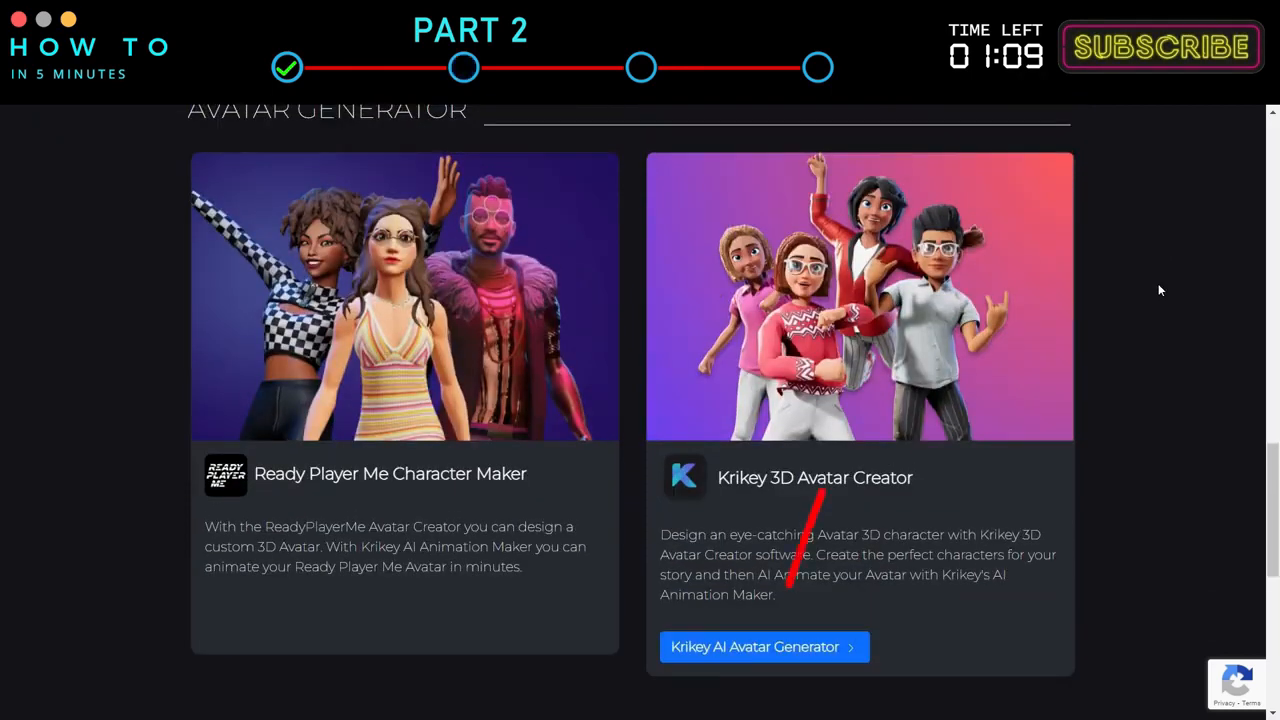
pyautogui.click(766, 647)
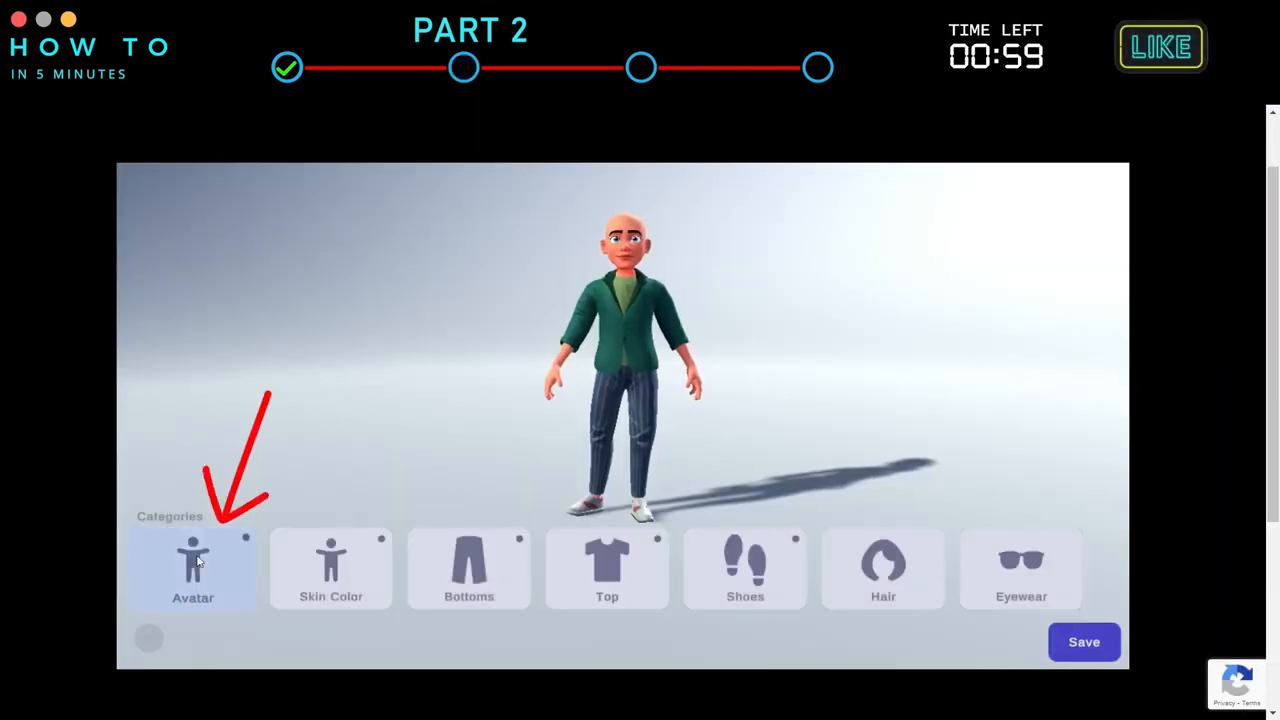
# - Choose Avatar 2 as the base character, cancel the save prompt and return to the categories
pyautogui.click(199, 562)
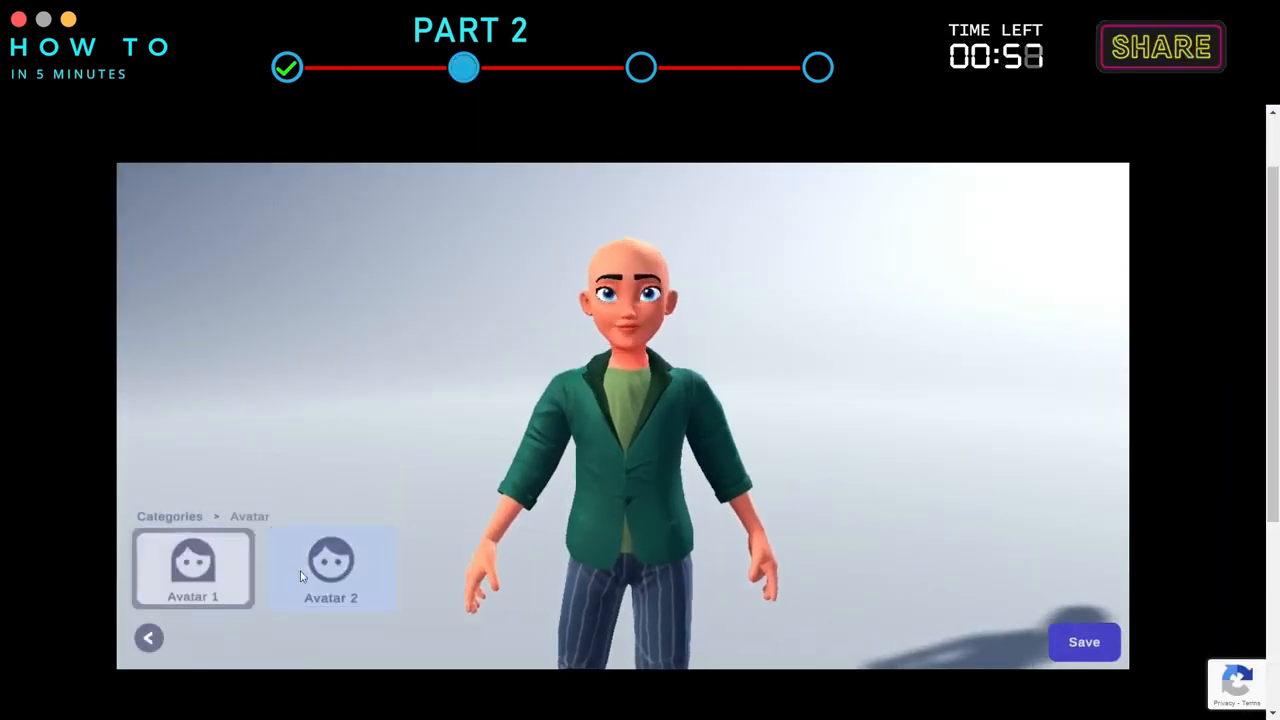
pyautogui.click(300, 576)
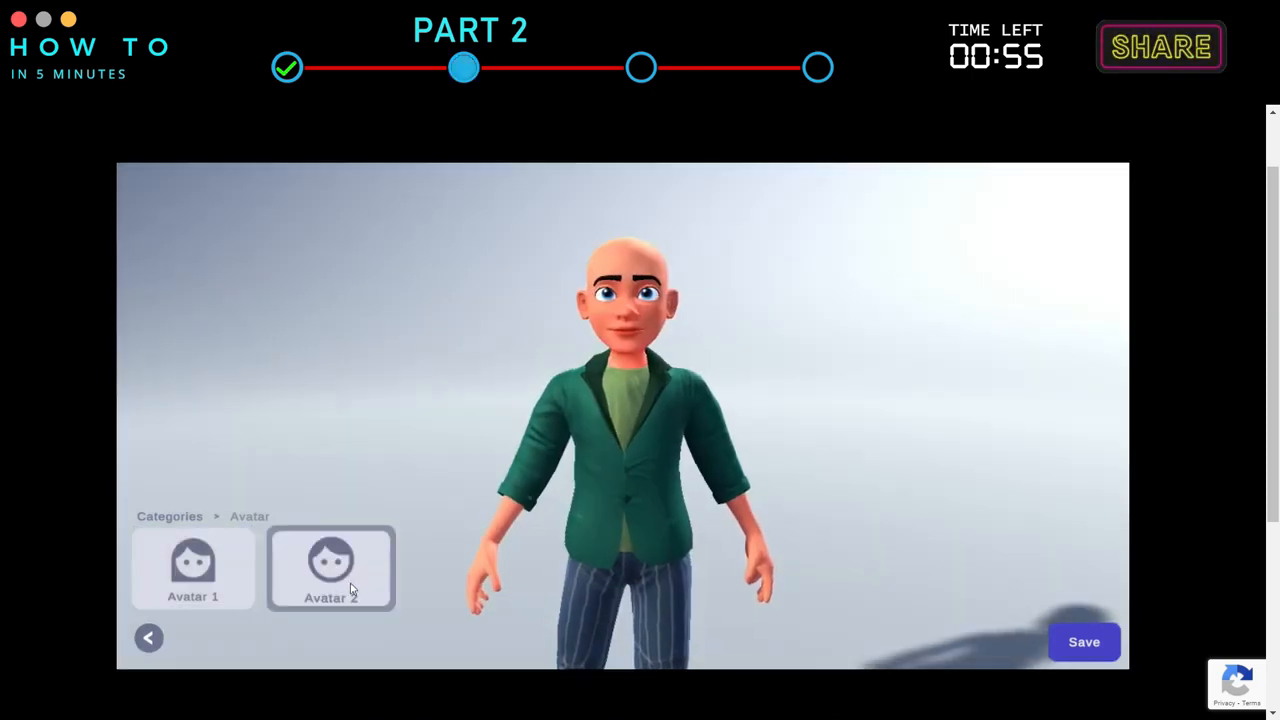
pyautogui.click(1084, 642)
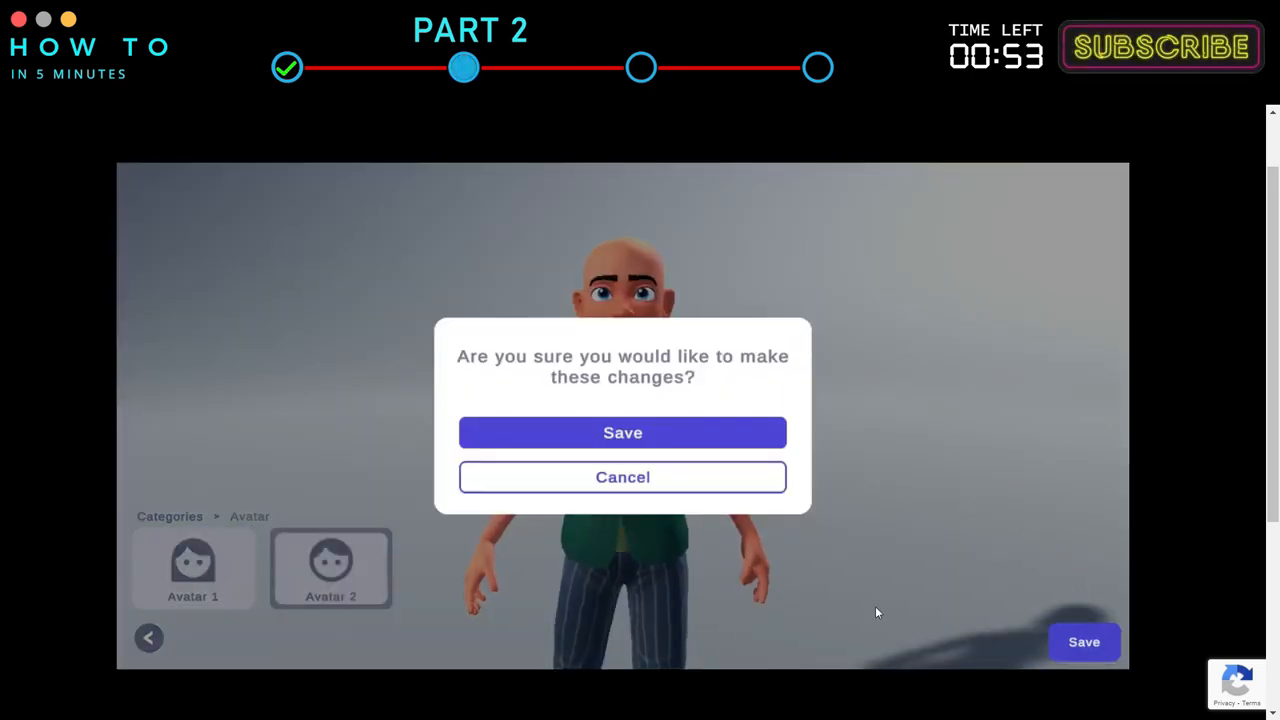
pyautogui.click(659, 488)
pyautogui.click(146, 640)
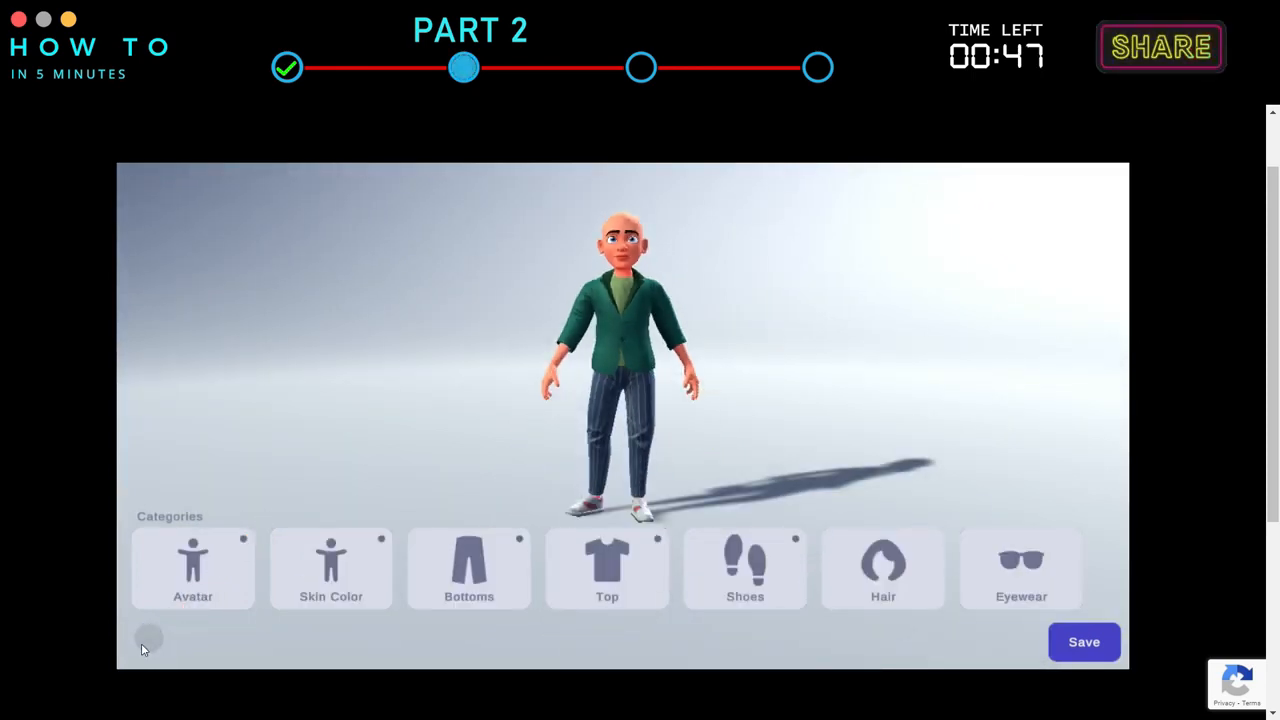
# - Set the avatar's skin color to Skin03 and return to the categories
pyautogui.click(334, 566)
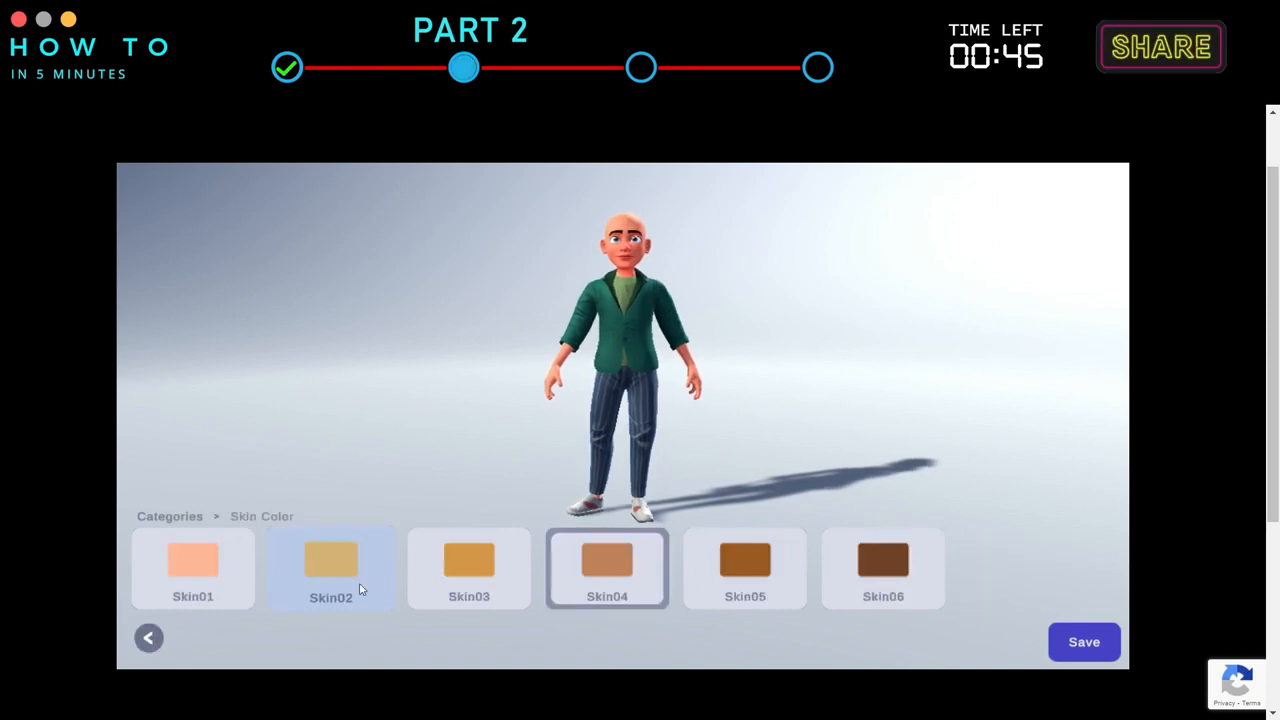
pyautogui.click(469, 565)
pyautogui.click(150, 638)
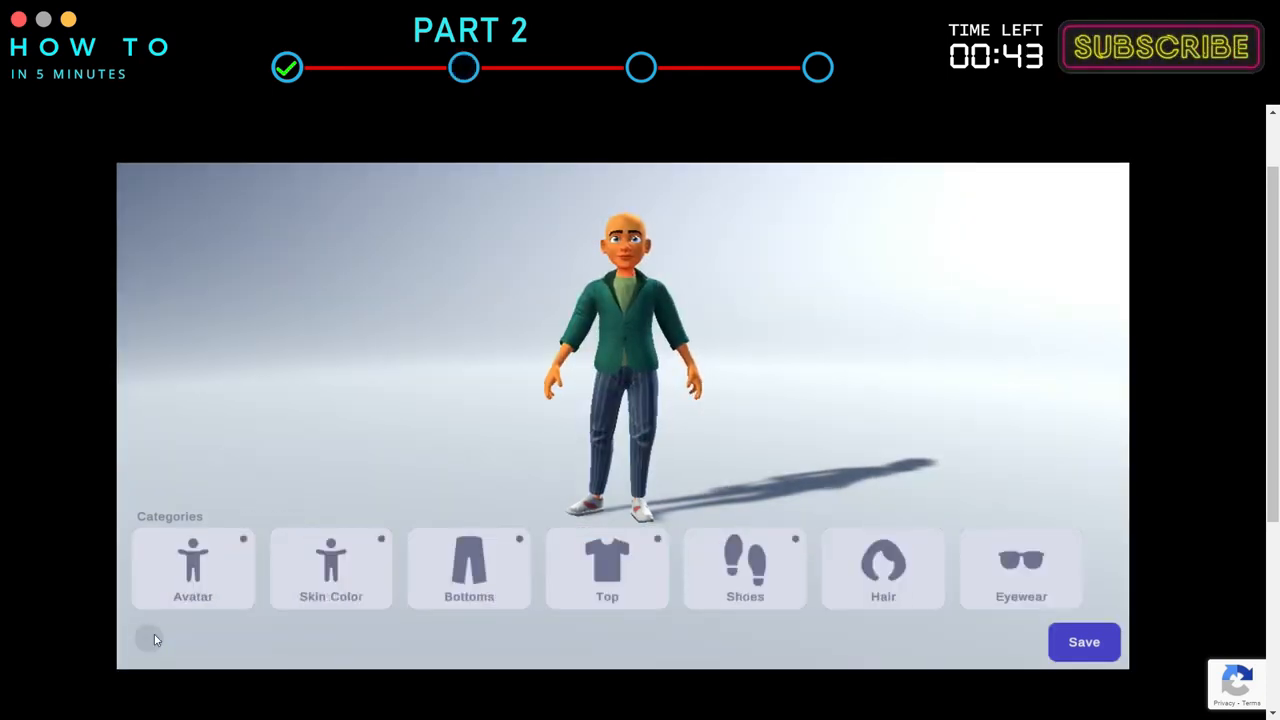
# - Change the avatar's bottoms to light brown cargo pants
pyautogui.click(469, 566)
pyautogui.click(474, 575)
pyautogui.click(149, 638)
pyautogui.click(193, 568)
pyautogui.click(441, 582)
pyautogui.click(150, 638)
pyautogui.click(150, 638)
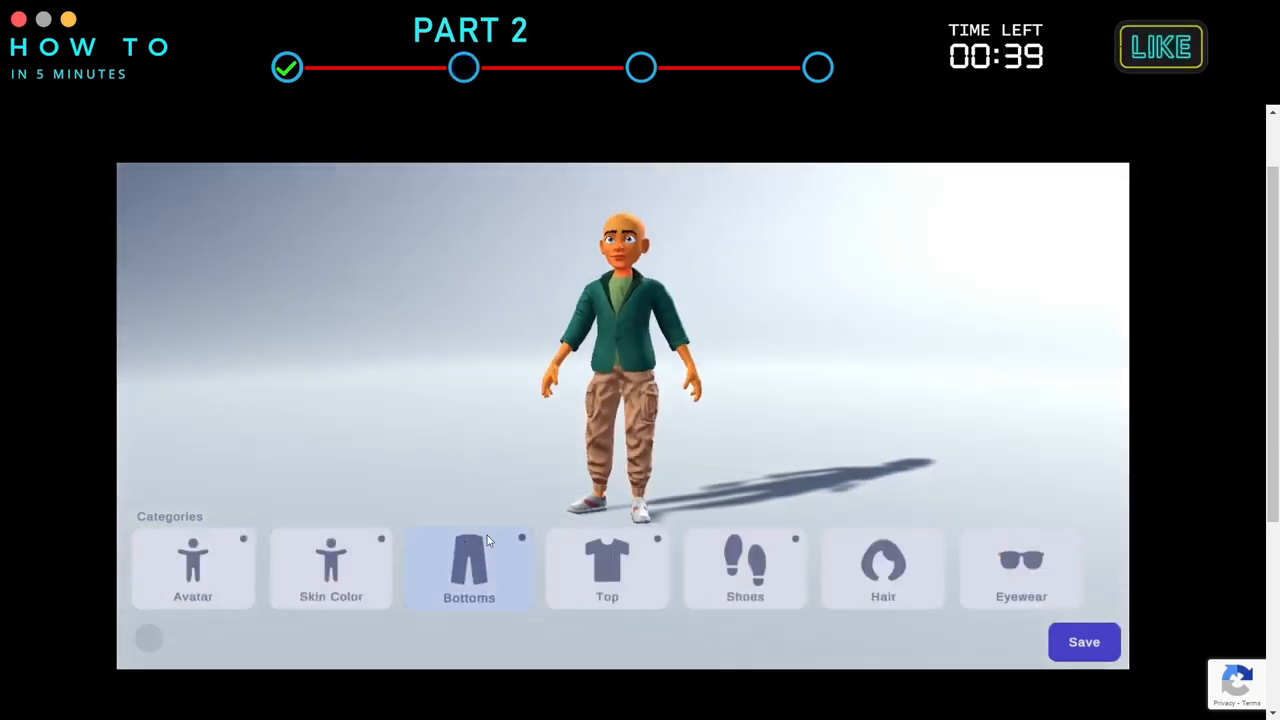
# - Change the avatar's top to the Tank in black
pyautogui.click(637, 575)
pyautogui.click(1020, 568)
pyautogui.click(188, 560)
pyautogui.click(149, 638)
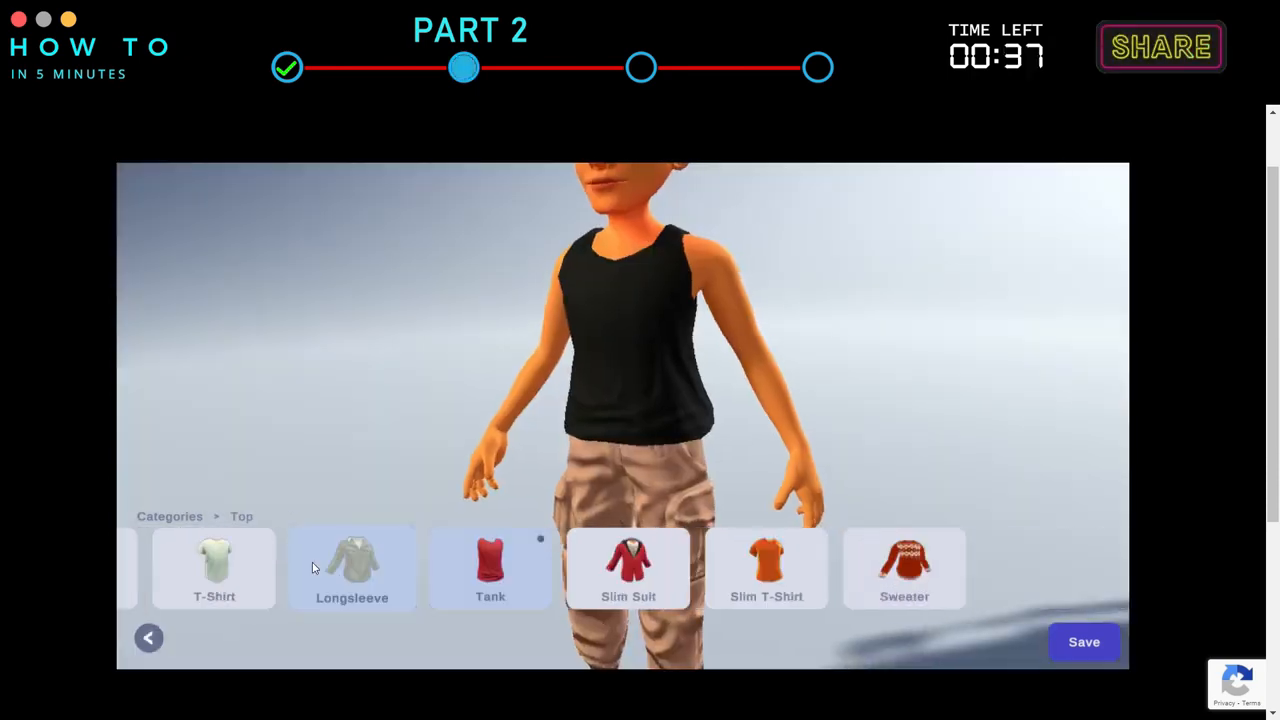
pyautogui.click(149, 638)
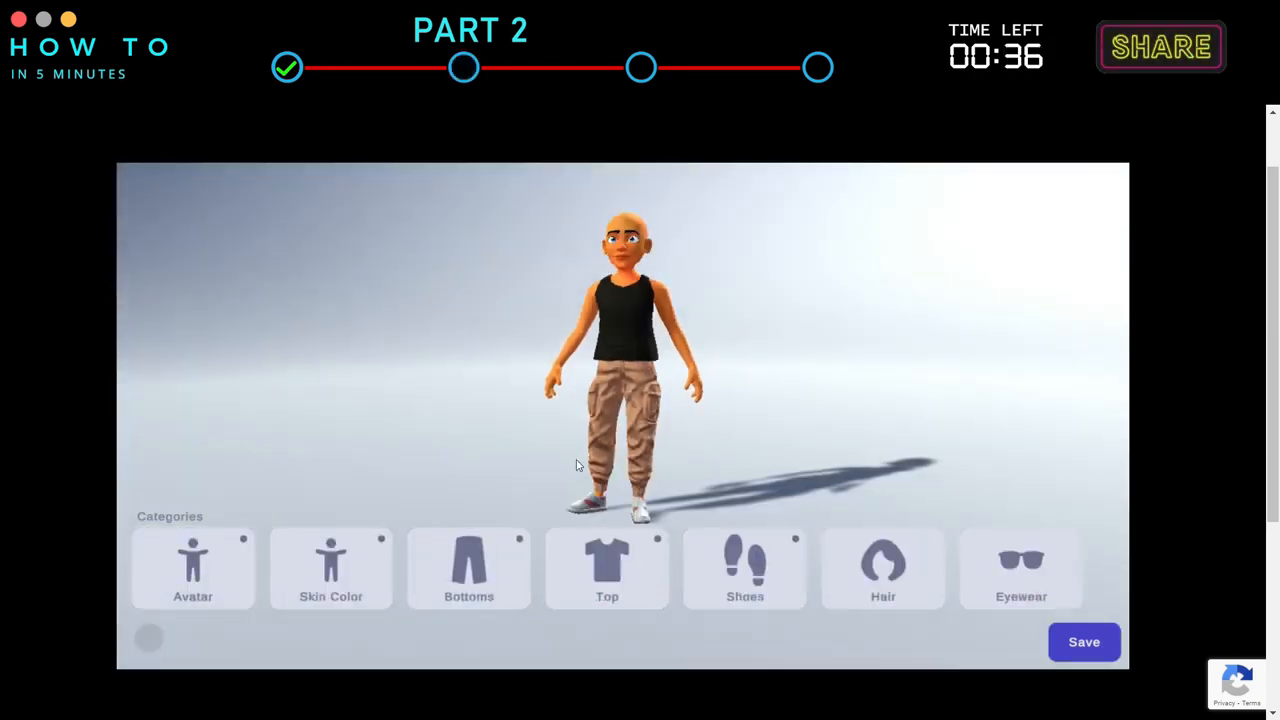
# - Try the green Track shoes on the avatar and replace them with the Mojari shoes in red
pyautogui.click(745, 568)
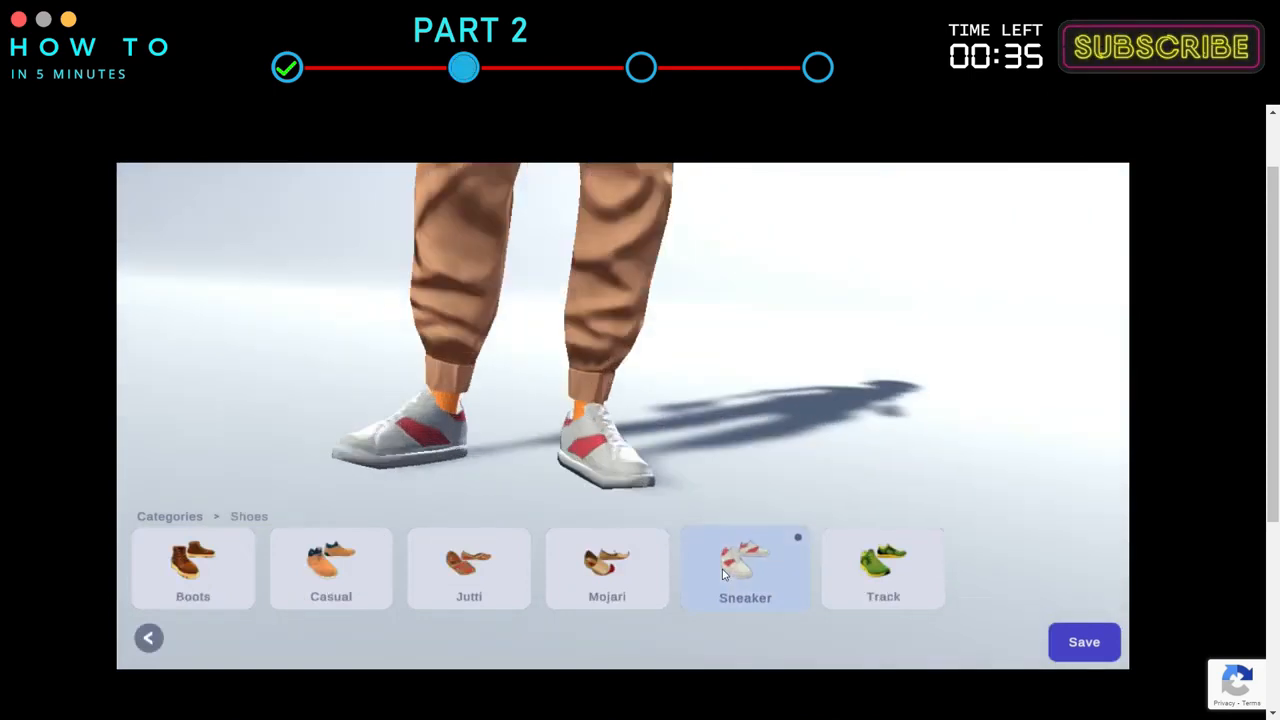
pyautogui.click(882, 570)
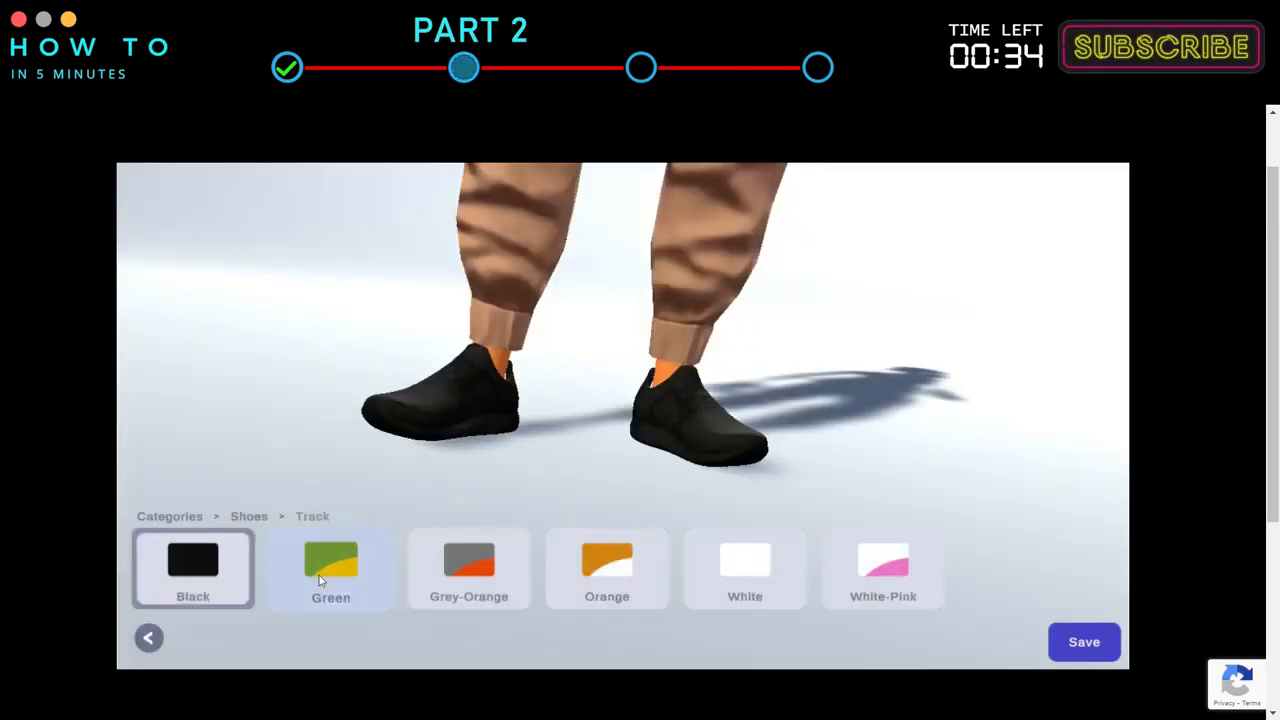
pyautogui.click(319, 580)
pyautogui.click(149, 638)
pyautogui.click(580, 592)
pyautogui.click(469, 575)
pyautogui.click(149, 638)
pyautogui.click(149, 638)
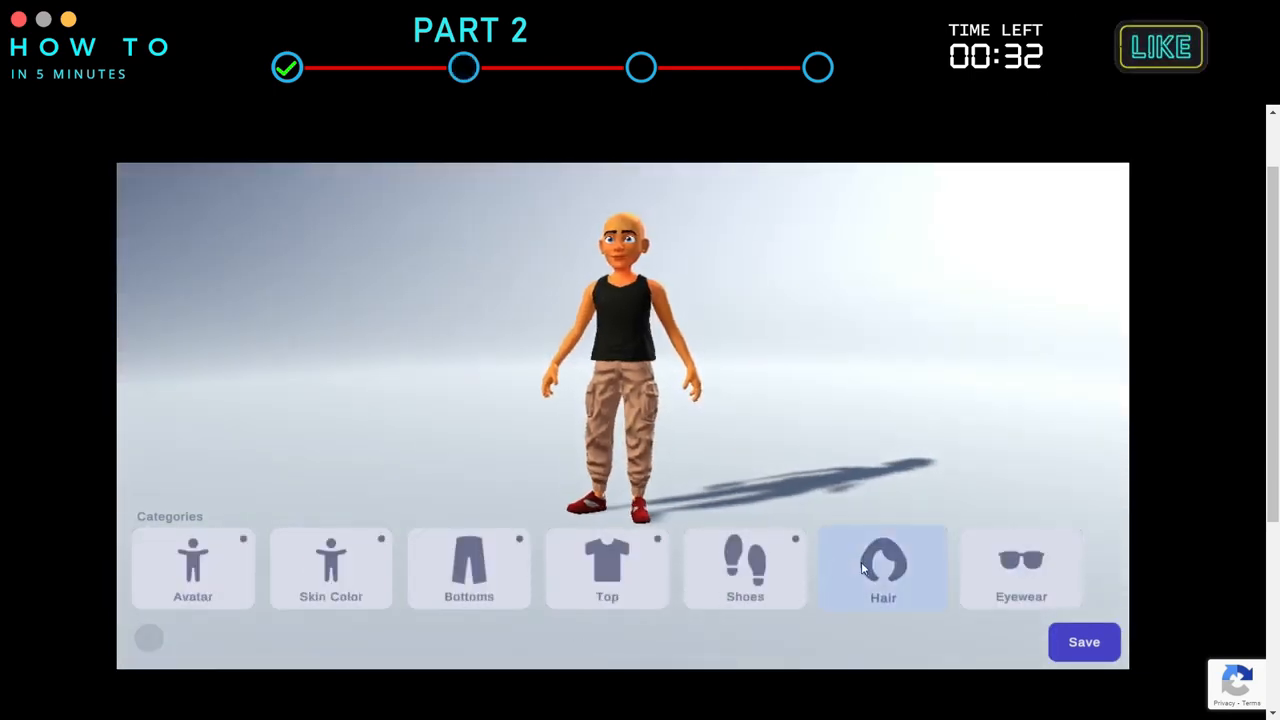
# - Give the avatar a Mohawk hairstyle in reddish brown
pyautogui.click(863, 568)
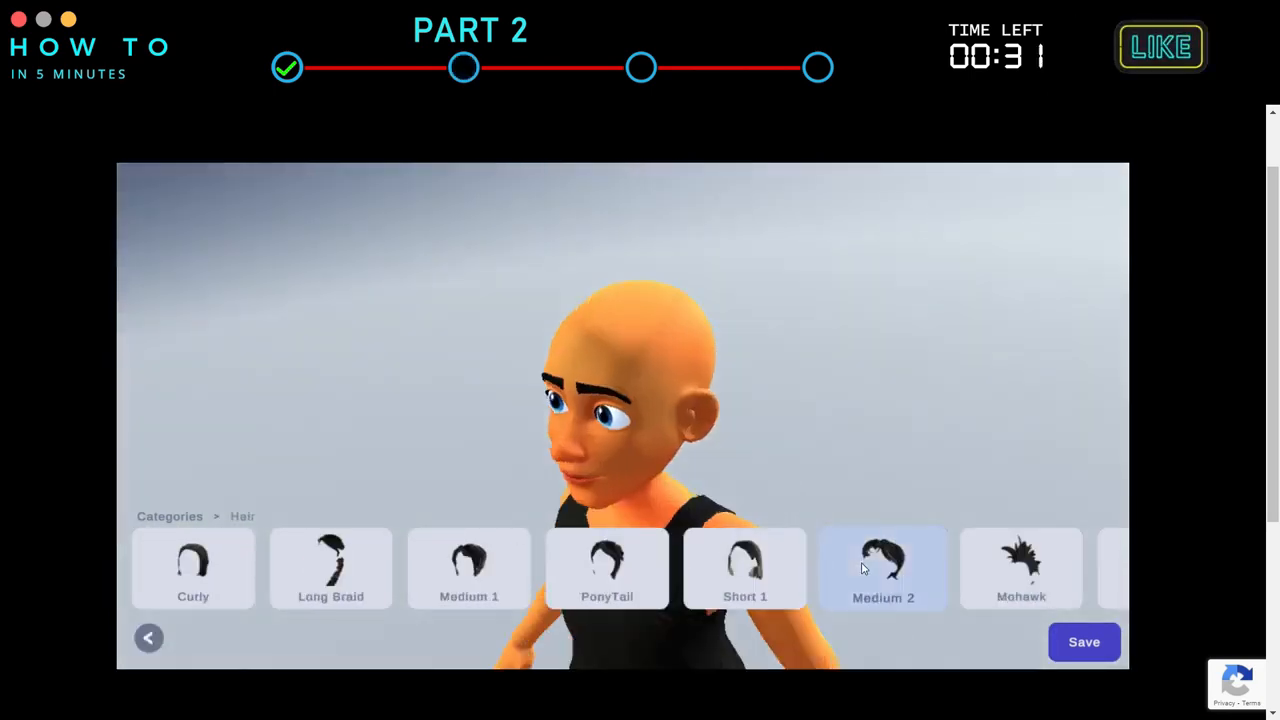
pyautogui.click(1010, 570)
pyautogui.click(603, 569)
pyautogui.click(149, 638)
pyautogui.click(149, 638)
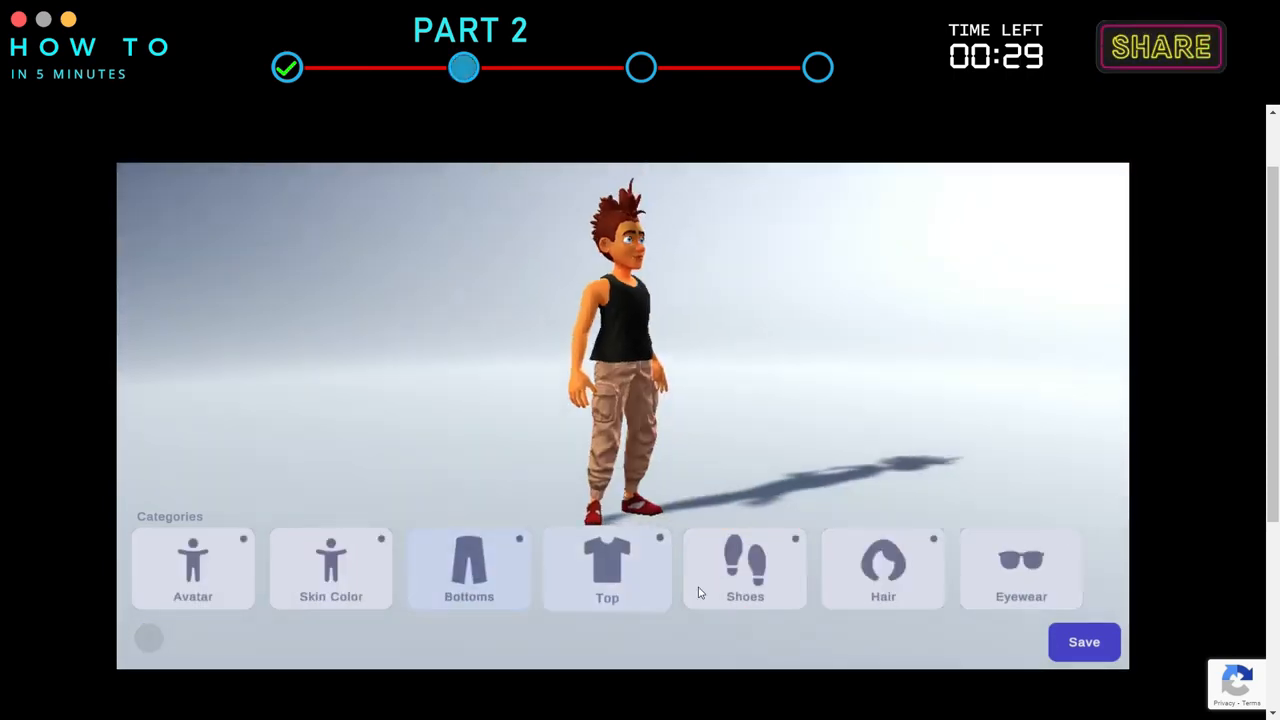
# - Add Sunglasses in the Black Black color and save the customized avatar
pyautogui.click(1008, 575)
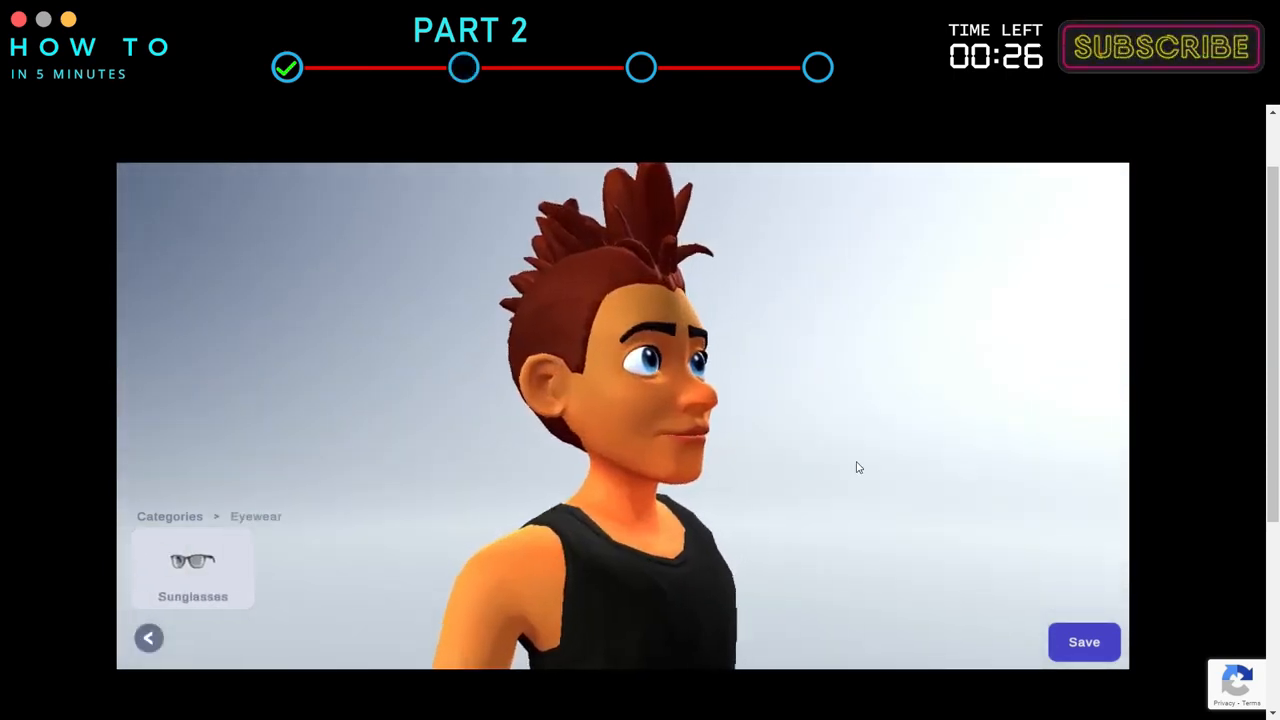
pyautogui.click(193, 568)
pyautogui.click(219, 563)
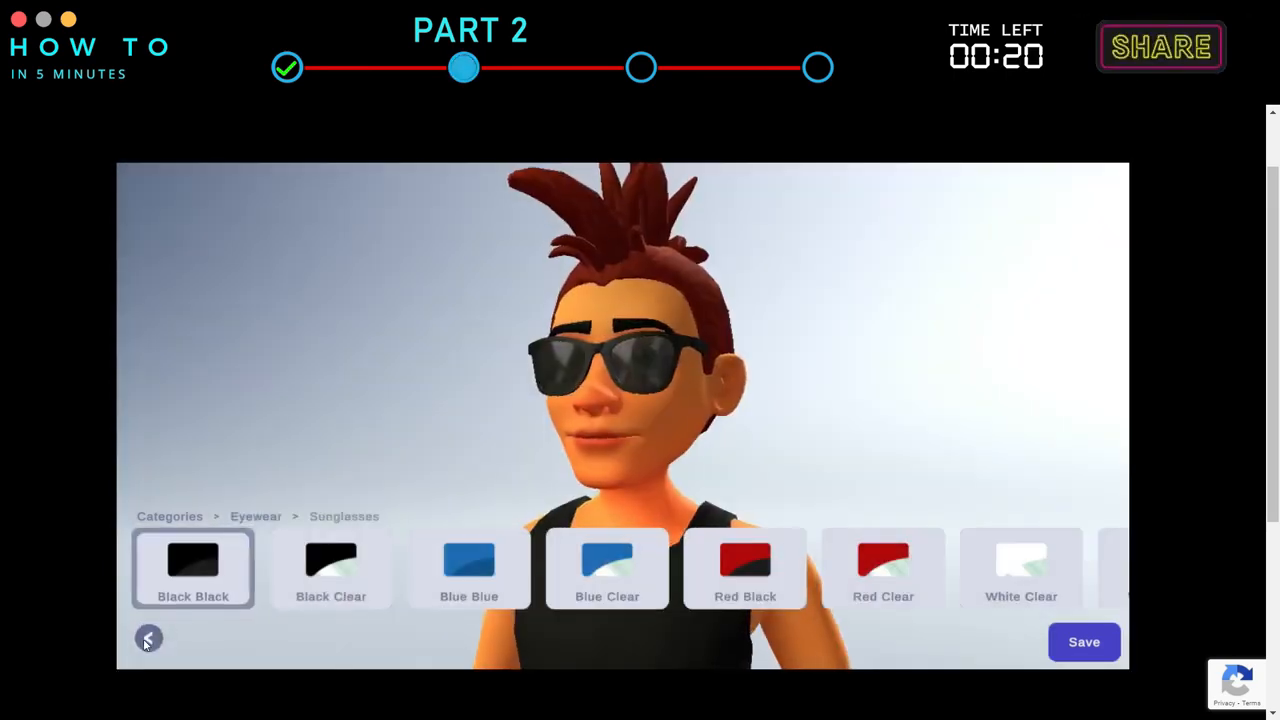
pyautogui.click(149, 638)
pyautogui.click(149, 638)
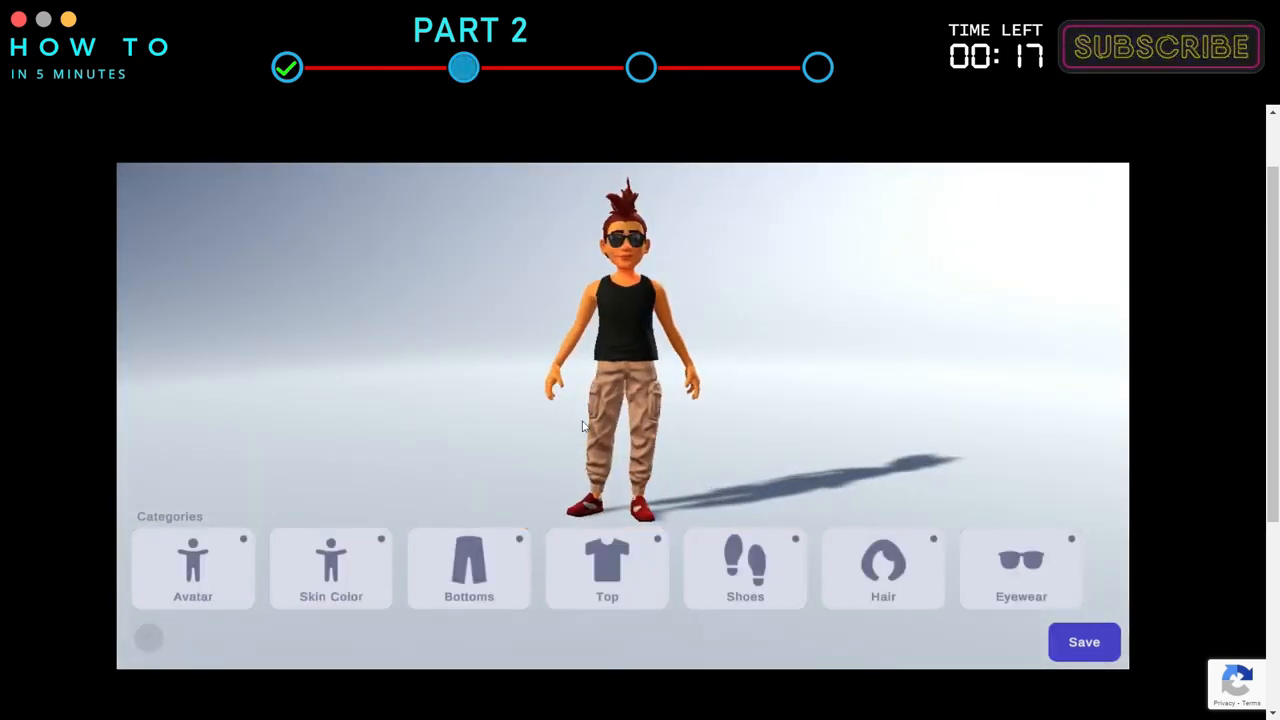
pyautogui.click(1086, 646)
pyautogui.click(633, 433)
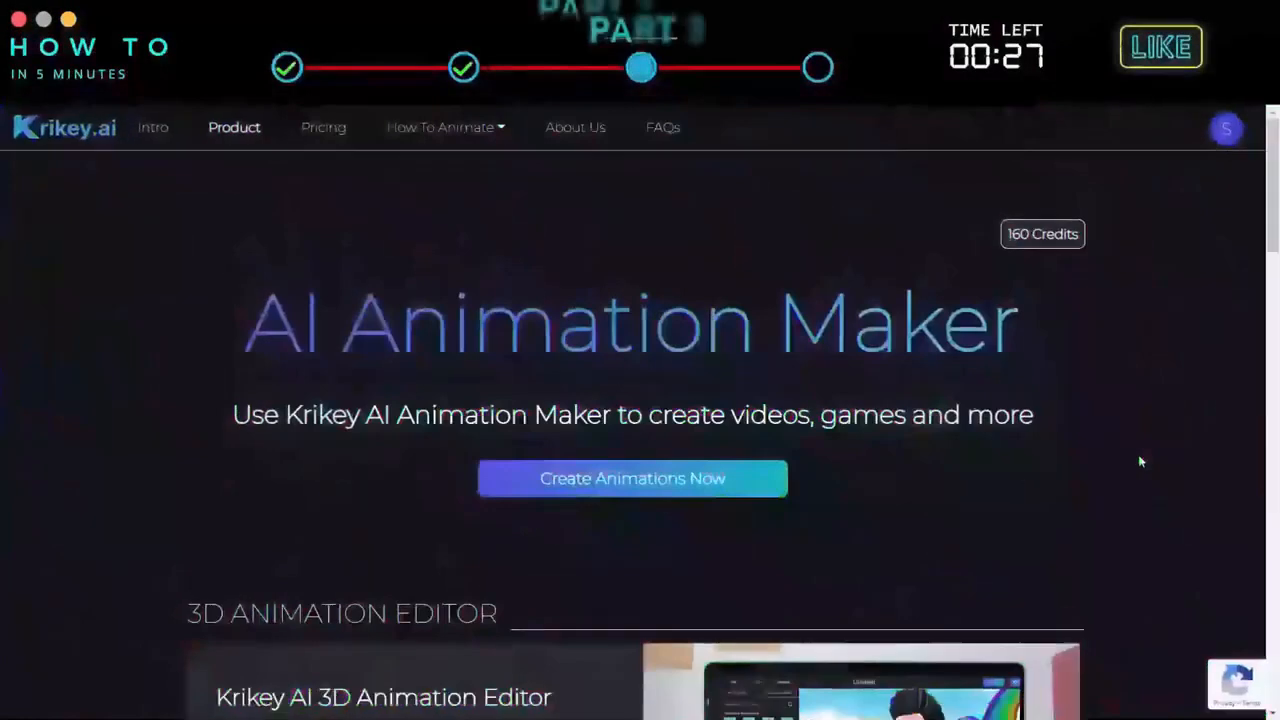
# - Open the AI Text to Animation tool from the product page's Animation Maker section
pyautogui.scroll(-3, 1138, 458)
pyautogui.scroll(-5, 1132, 431)
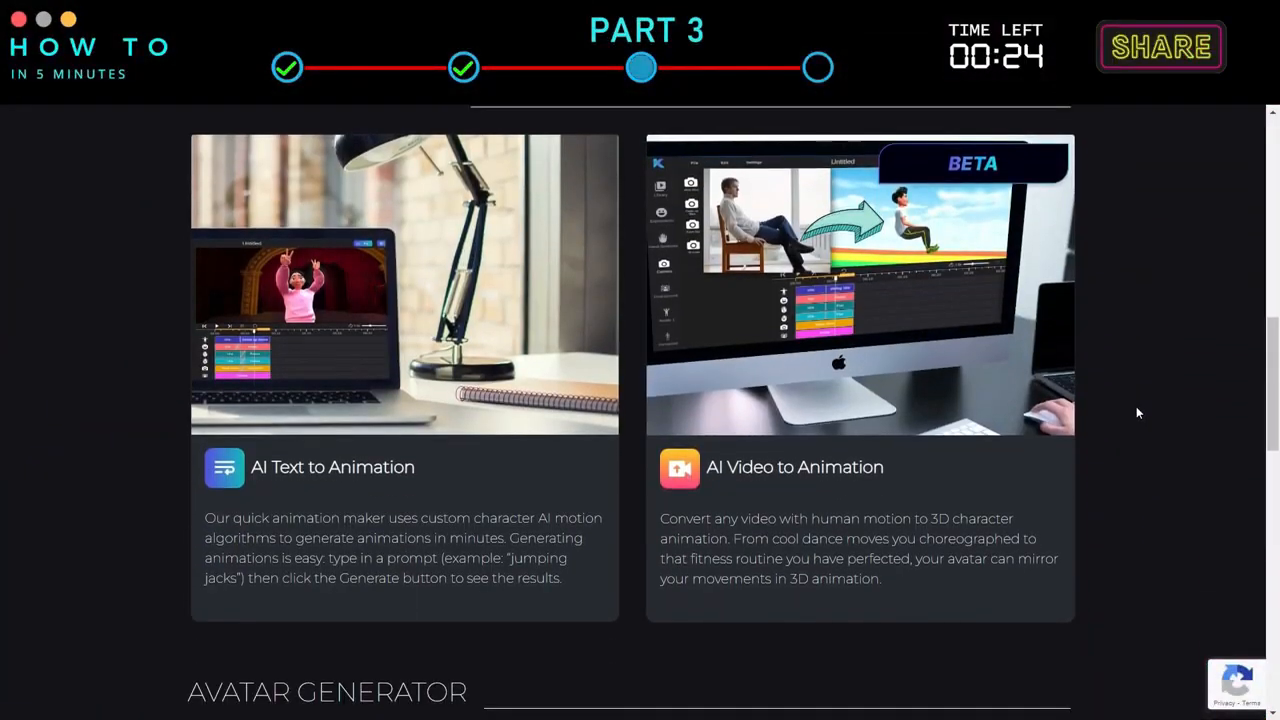
pyautogui.scroll(1, 1136, 410)
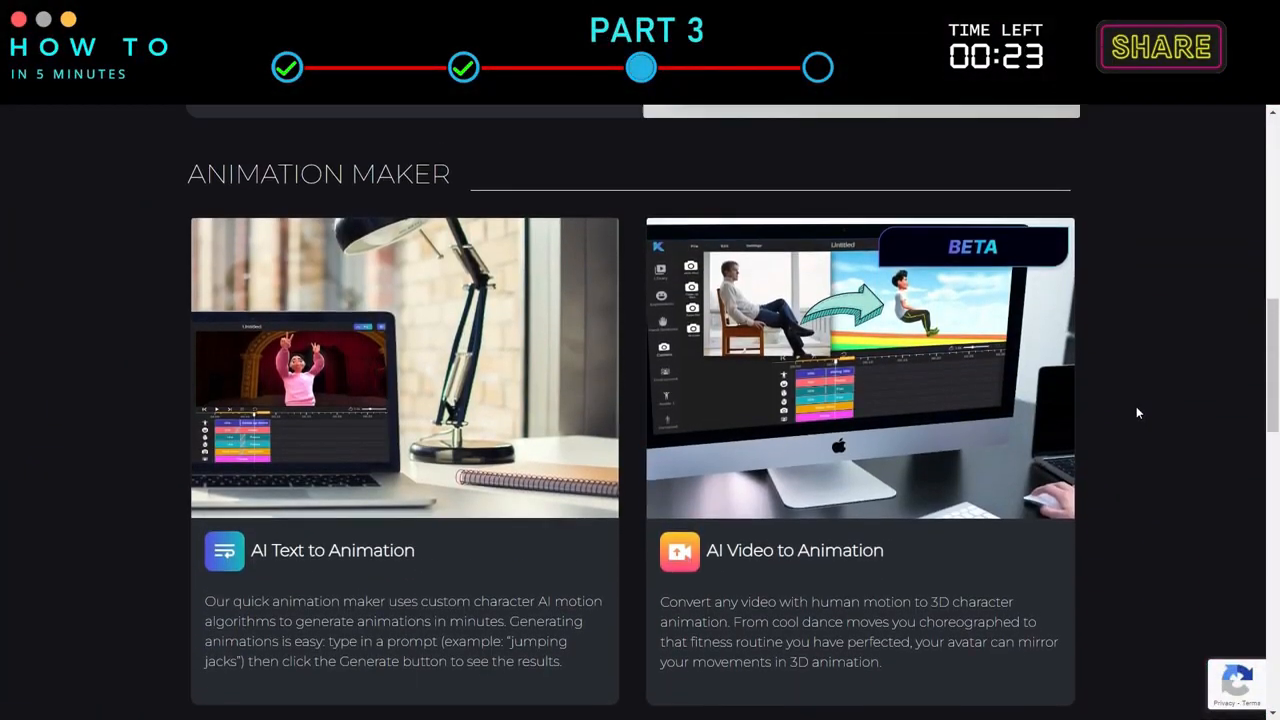
pyautogui.click(448, 478)
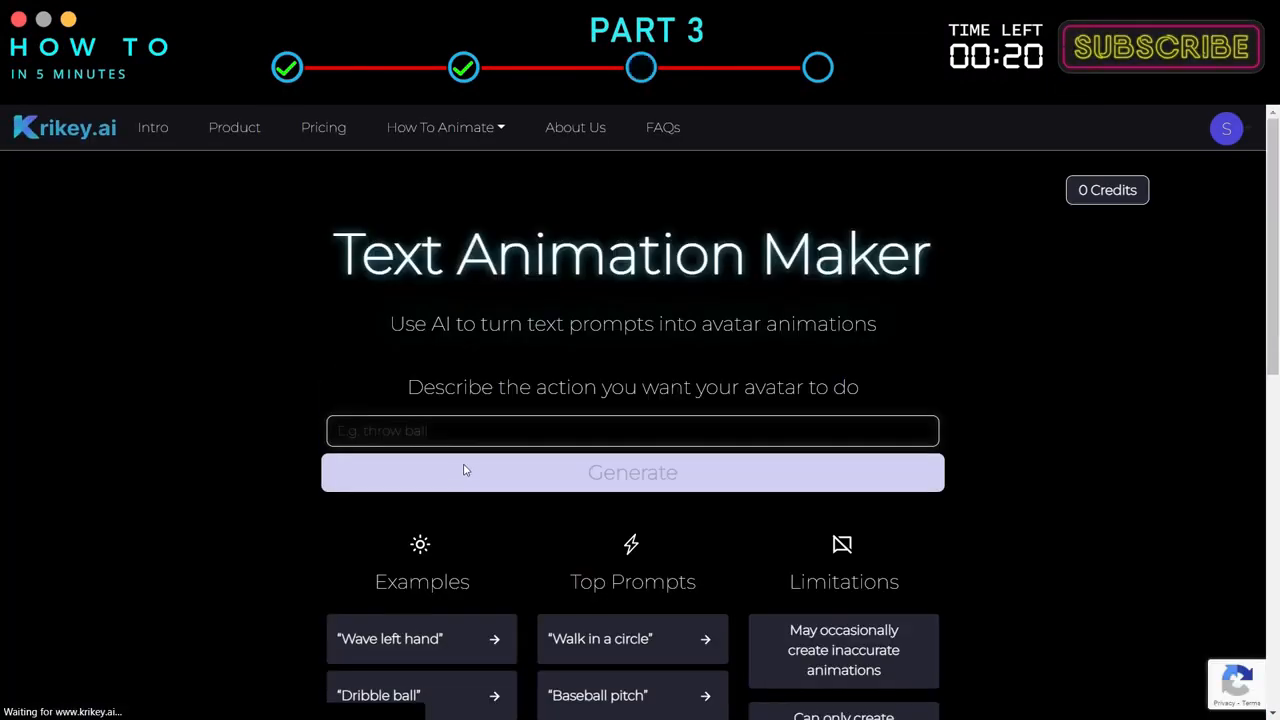
# - Generate an avatar animation from the prompt "samba dance" and approve the 5-credit payment
pyautogui.scroll(-3, 463, 465)
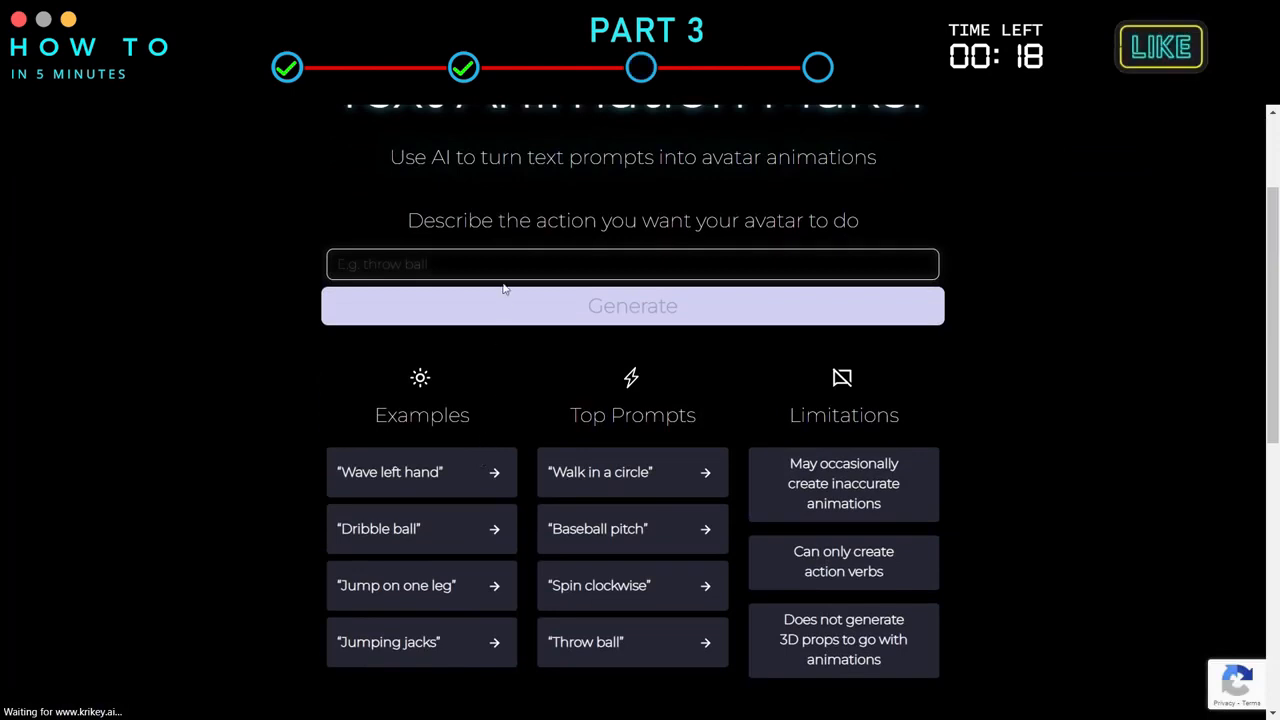
pyautogui.click(253, 190)
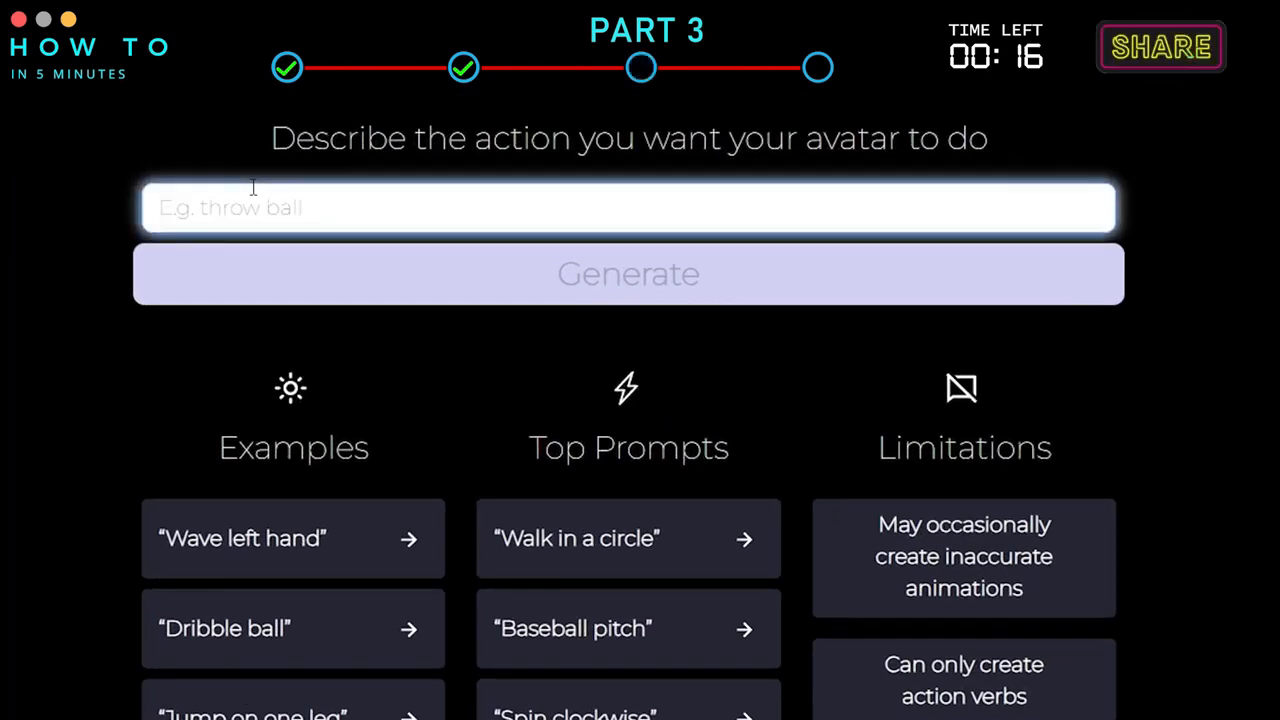
pyautogui.write('samba dance')
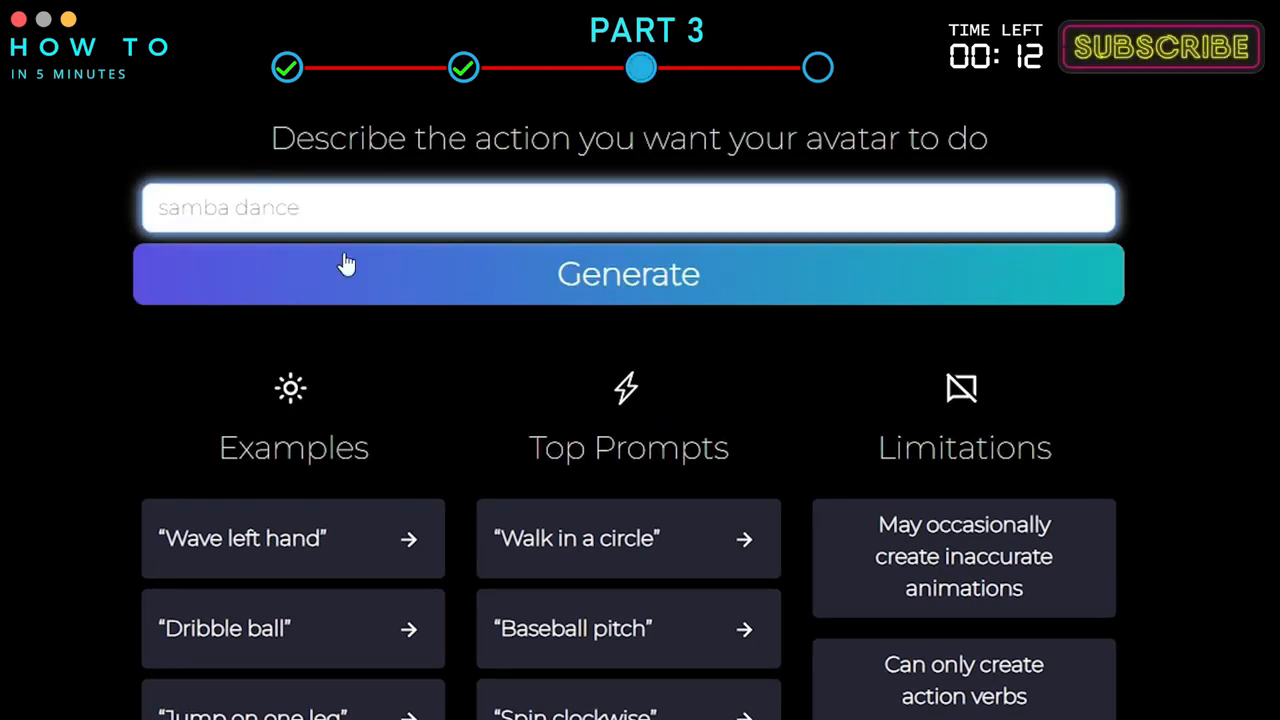
pyautogui.click(619, 290)
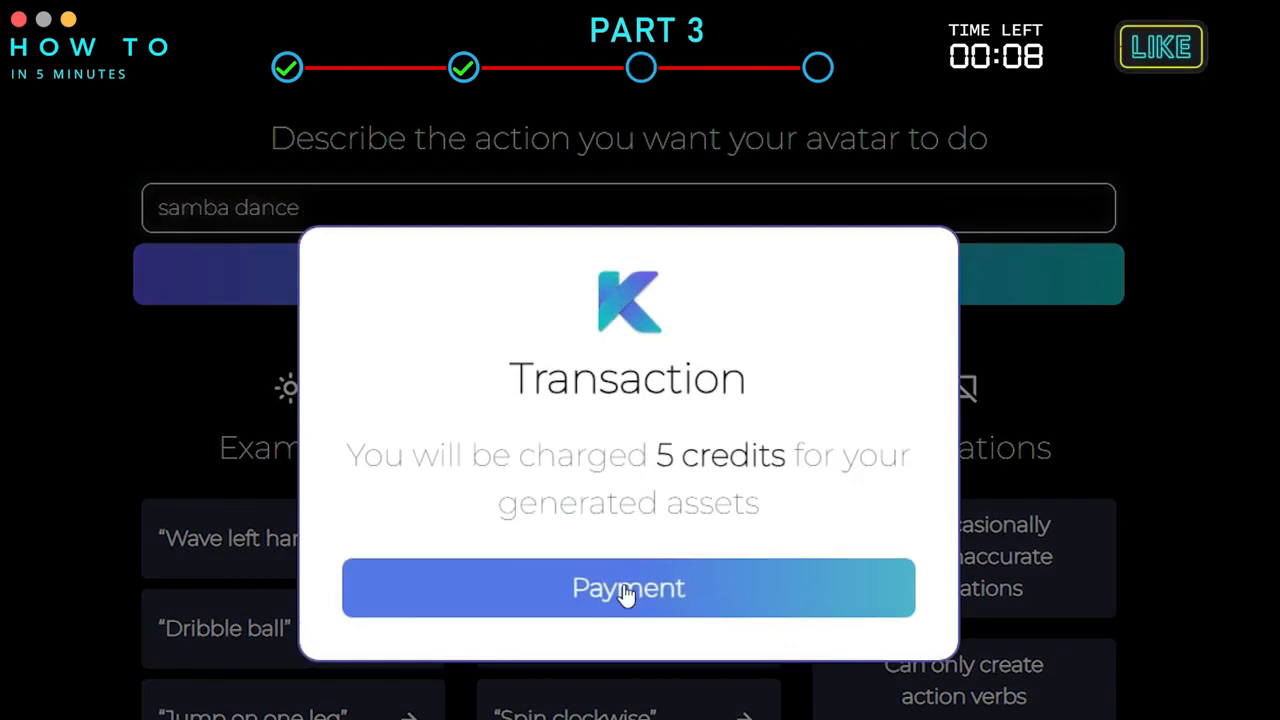
pyautogui.click(625, 590)
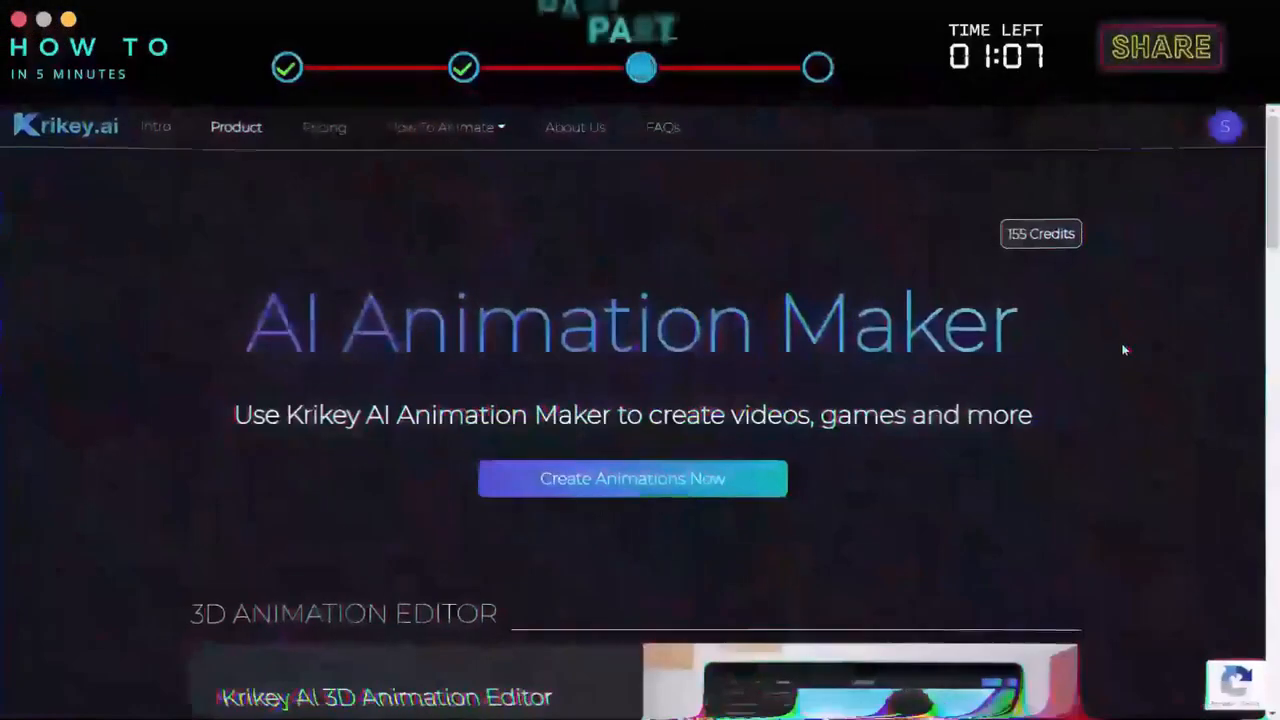
# - Open the Krikey AI 3D Animation Editor from the product page and show the public animations library
pyautogui.scroll(-4, 620, 490)
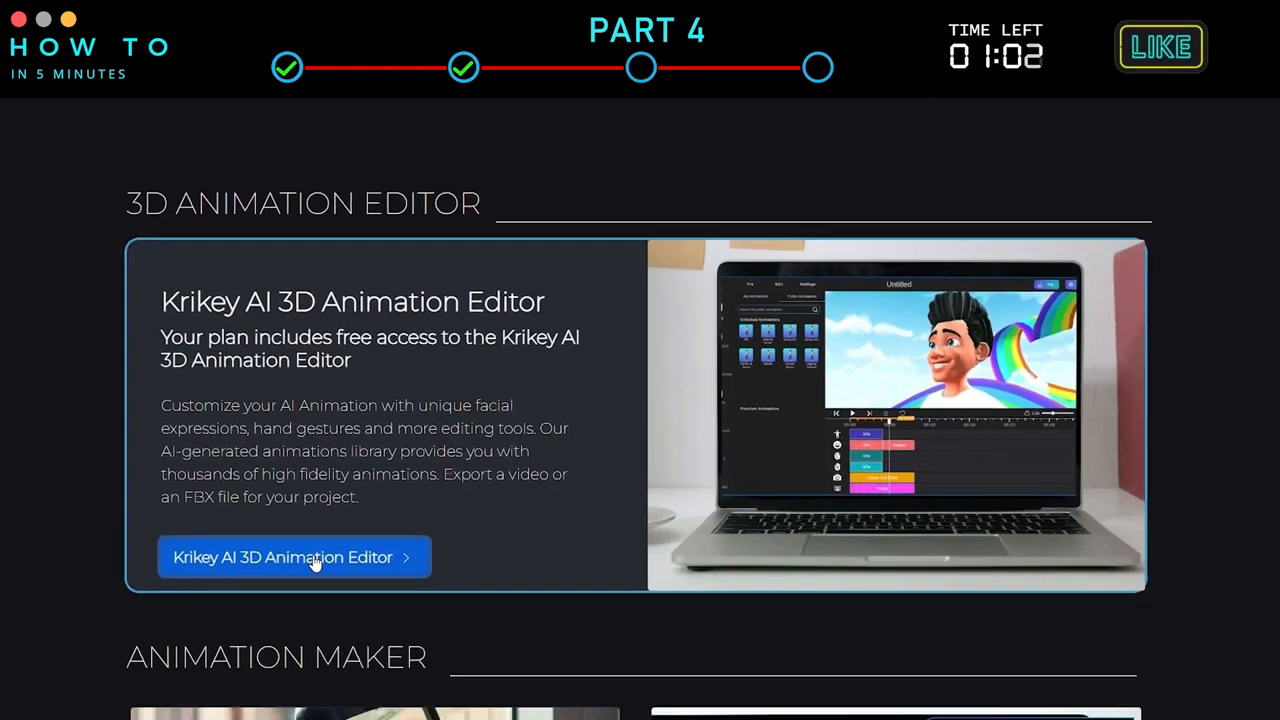
pyautogui.click(260, 640)
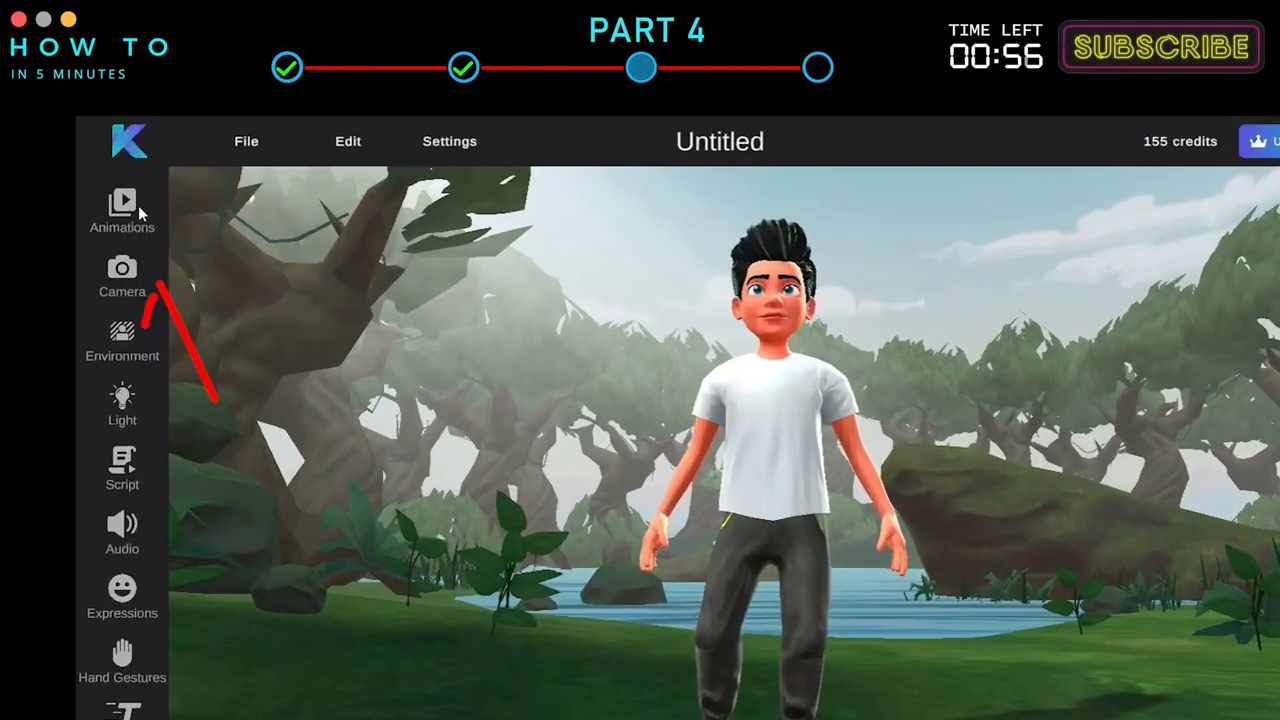
pyautogui.click(118, 180)
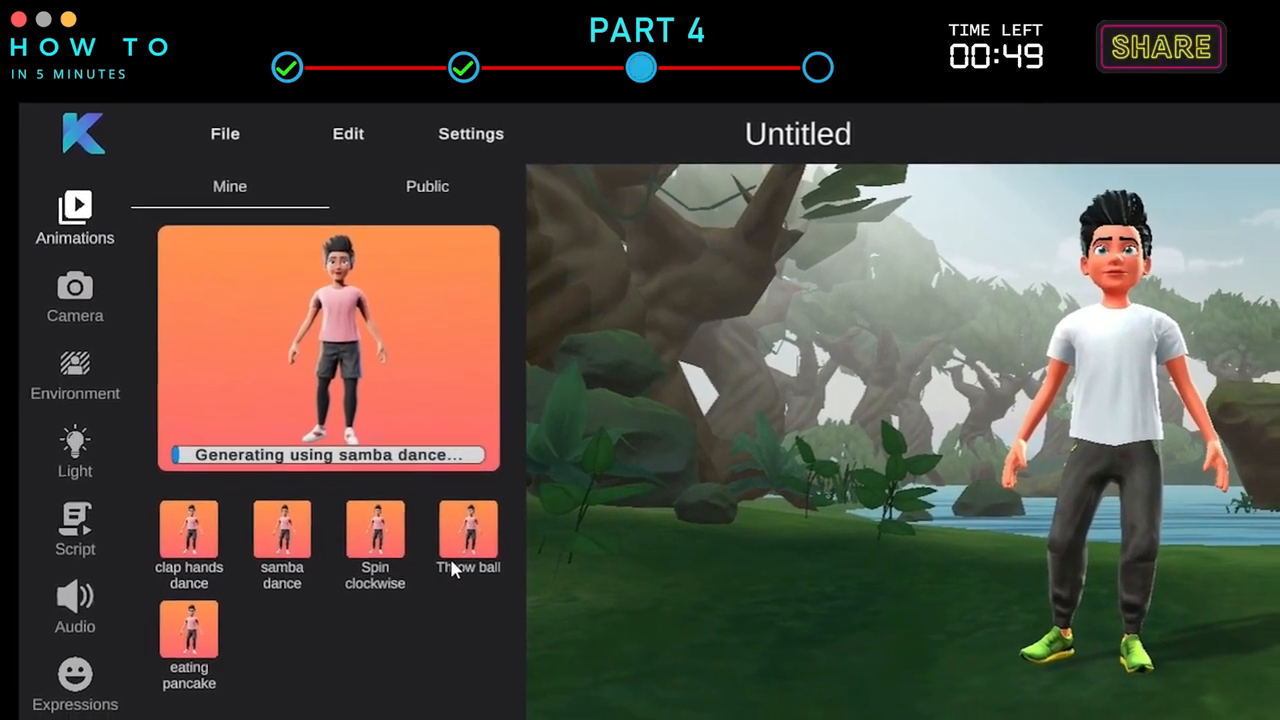
pyautogui.click(444, 187)
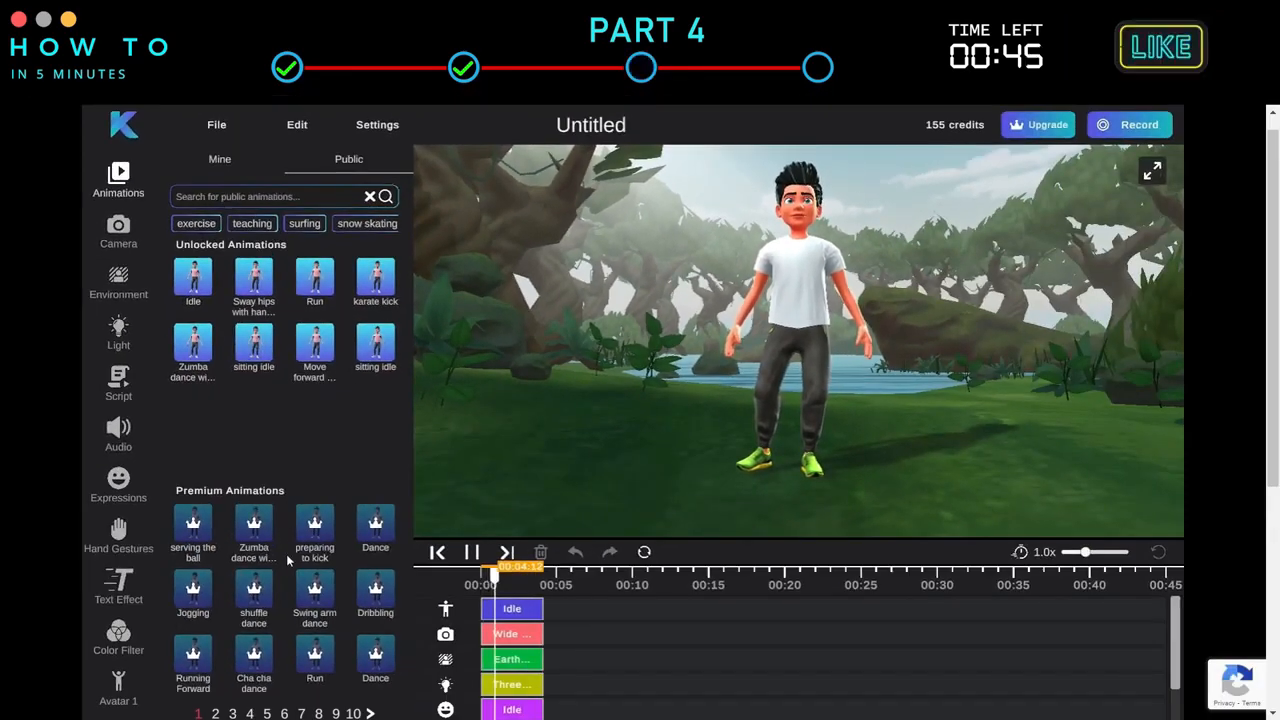
# - Append the generated clap hands dance and samba dance animations plus the public Sway hips and Zumba dance animations after the Idle clip
pyautogui.click(222, 159)
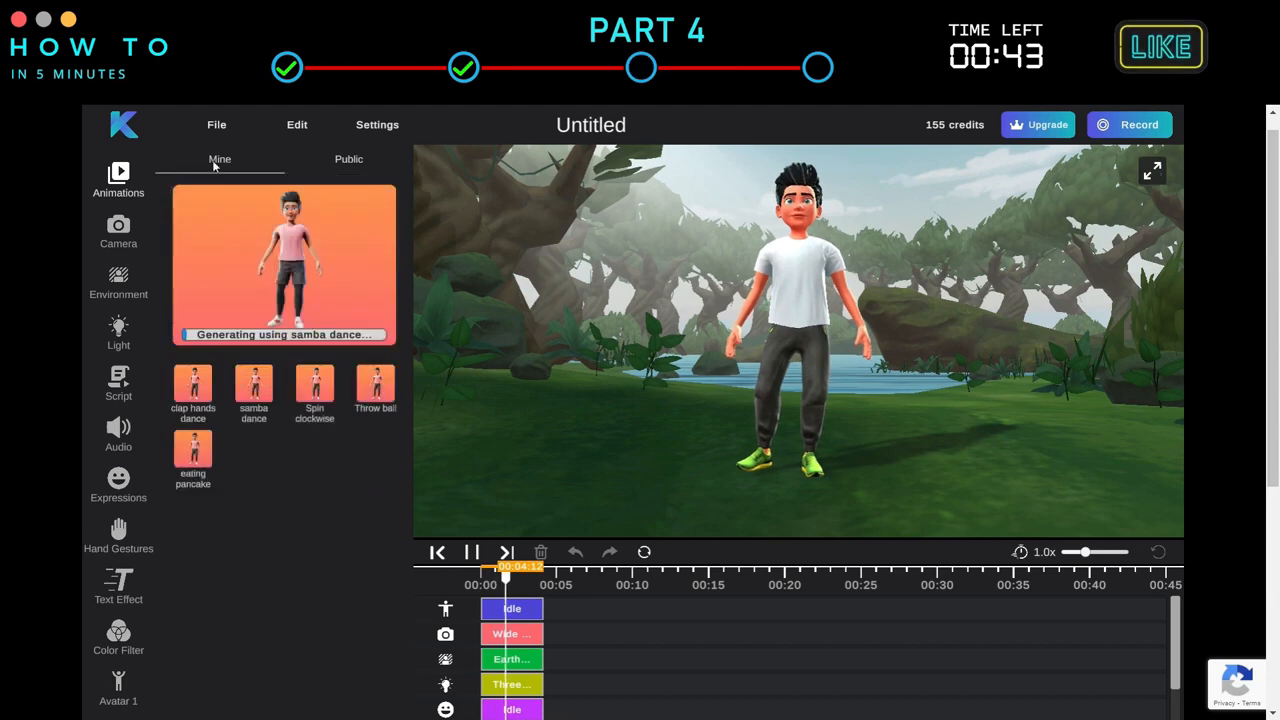
pyautogui.click(194, 390)
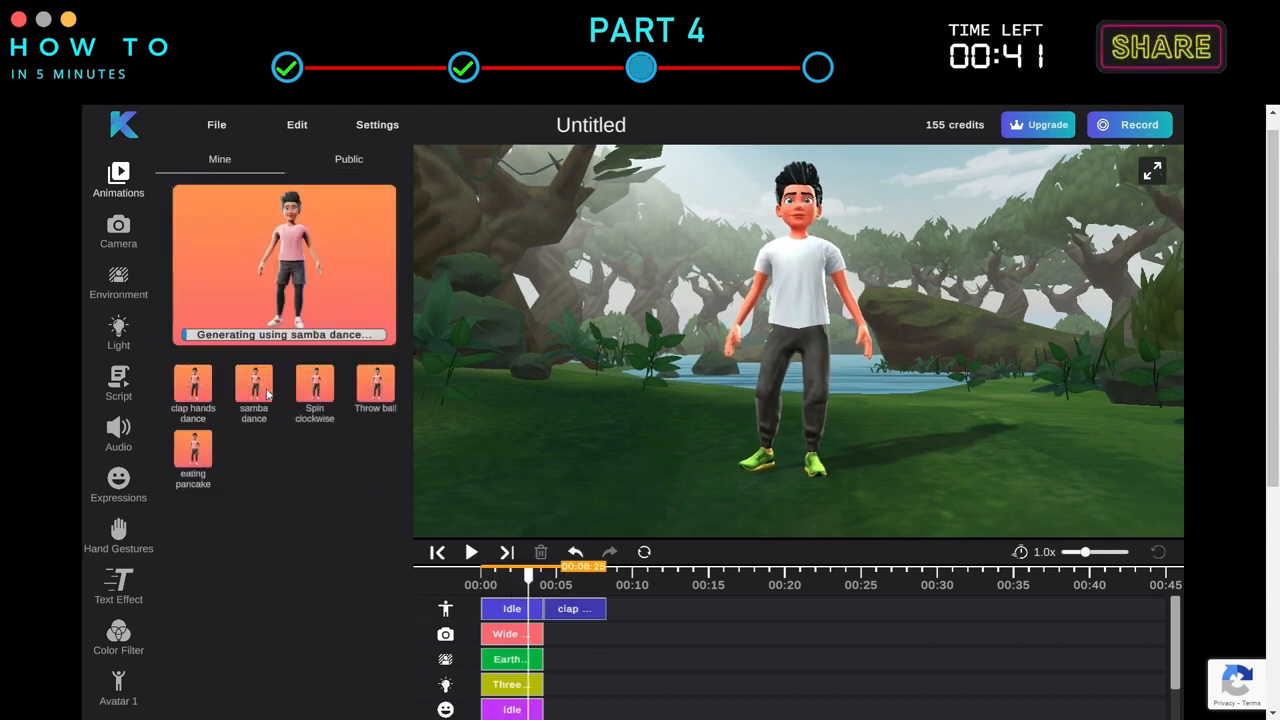
pyautogui.click(349, 159)
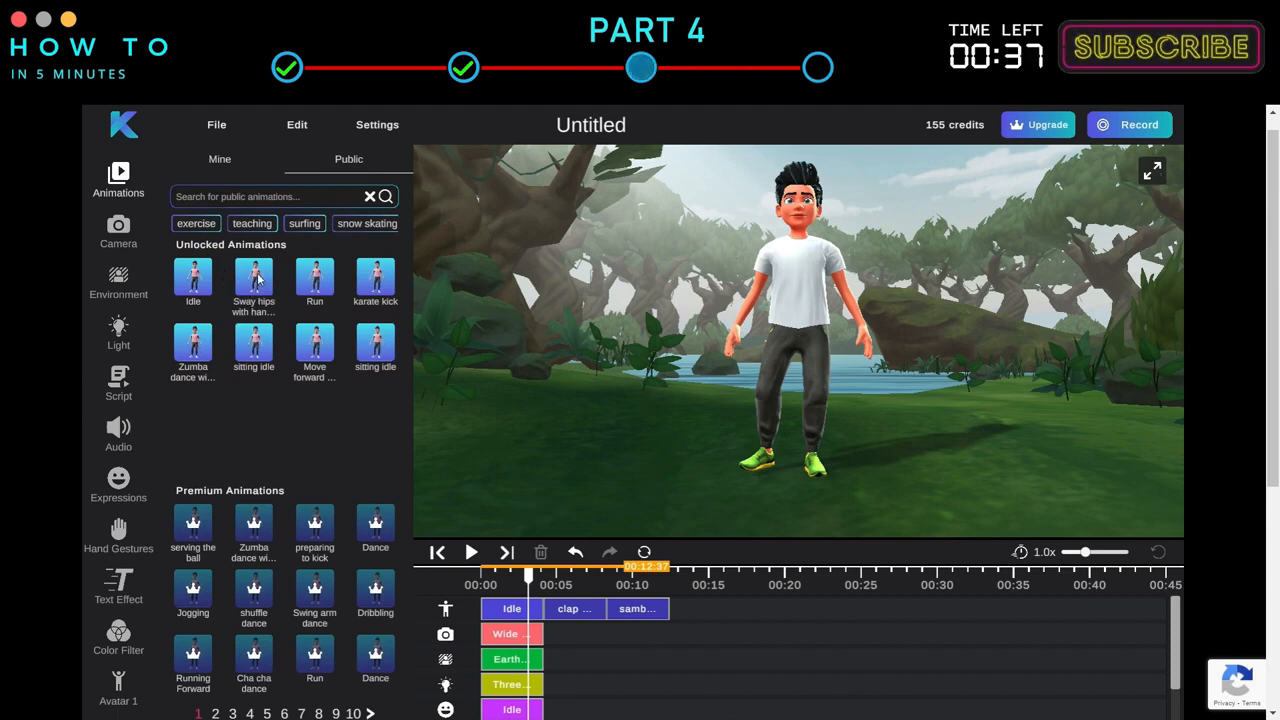
pyautogui.click(203, 344)
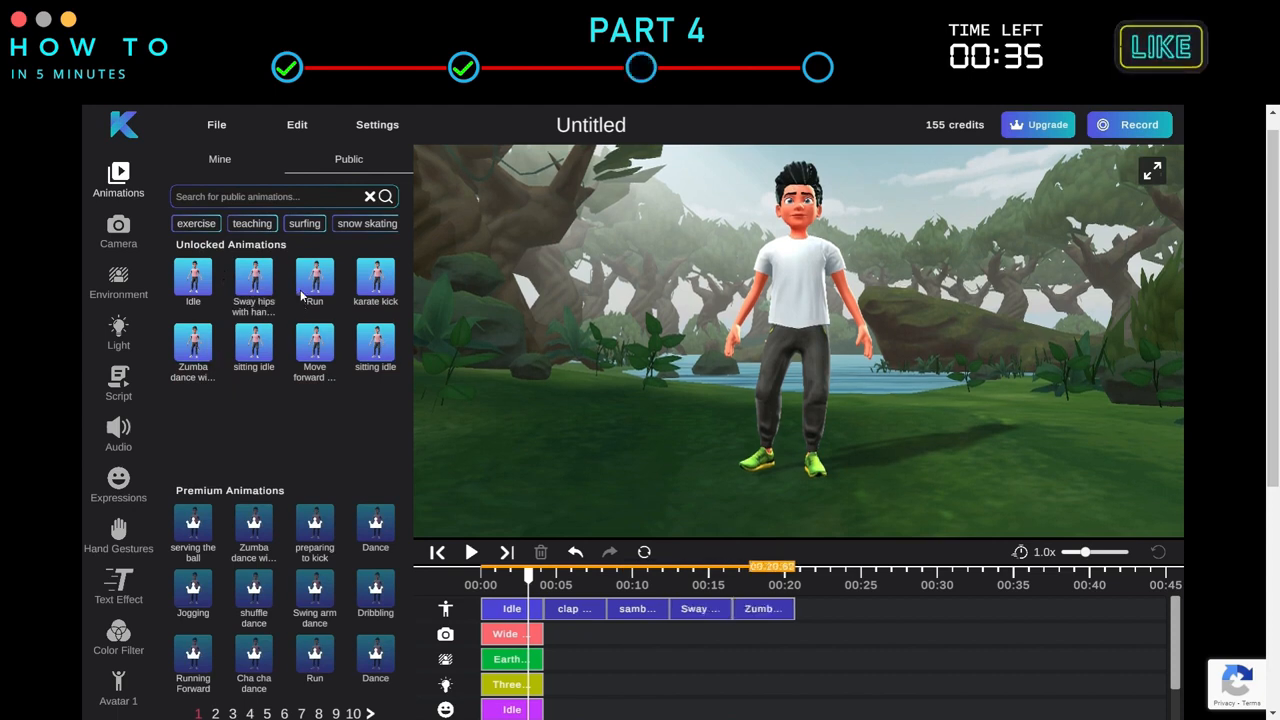
# - Preview the animation sequence, slow the playback to .5x, restore it to 1.0x and pause
pyautogui.click(471, 553)
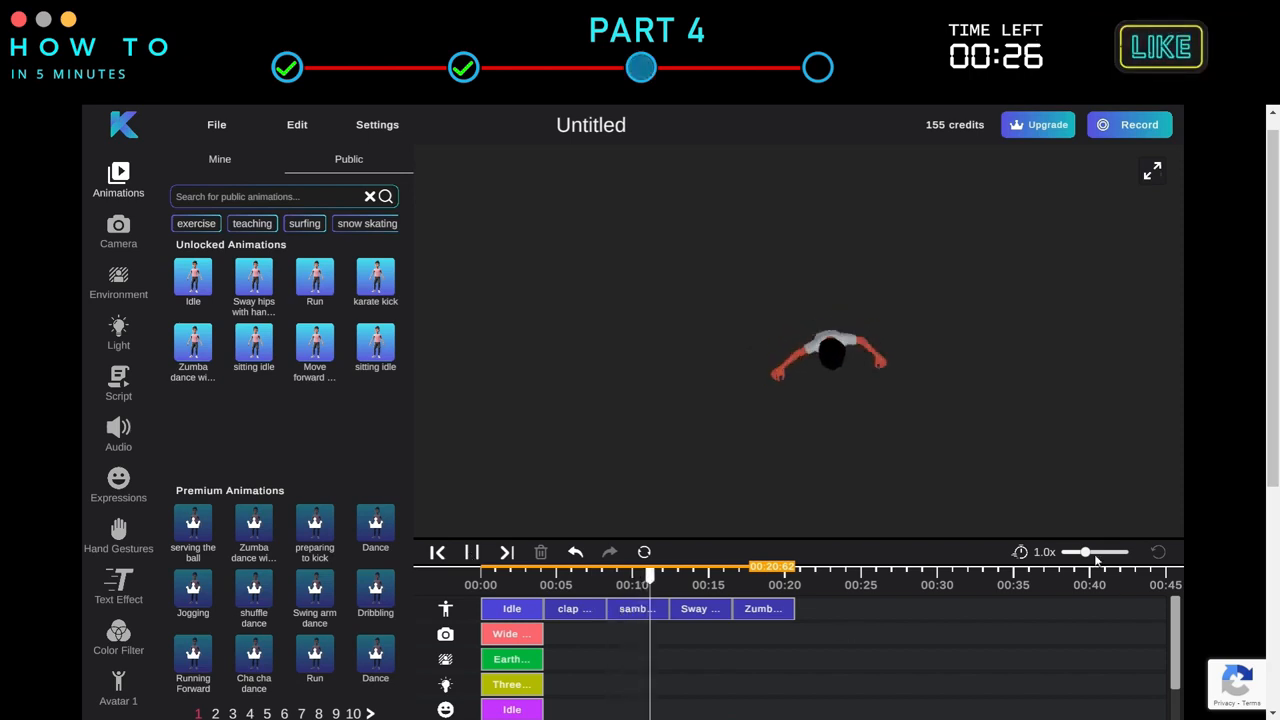
pyautogui.moveTo(1086, 553)
pyautogui.mouseDown()
pyautogui.moveTo(1130, 555)
pyautogui.moveTo(1070, 558)
pyautogui.mouseUp()
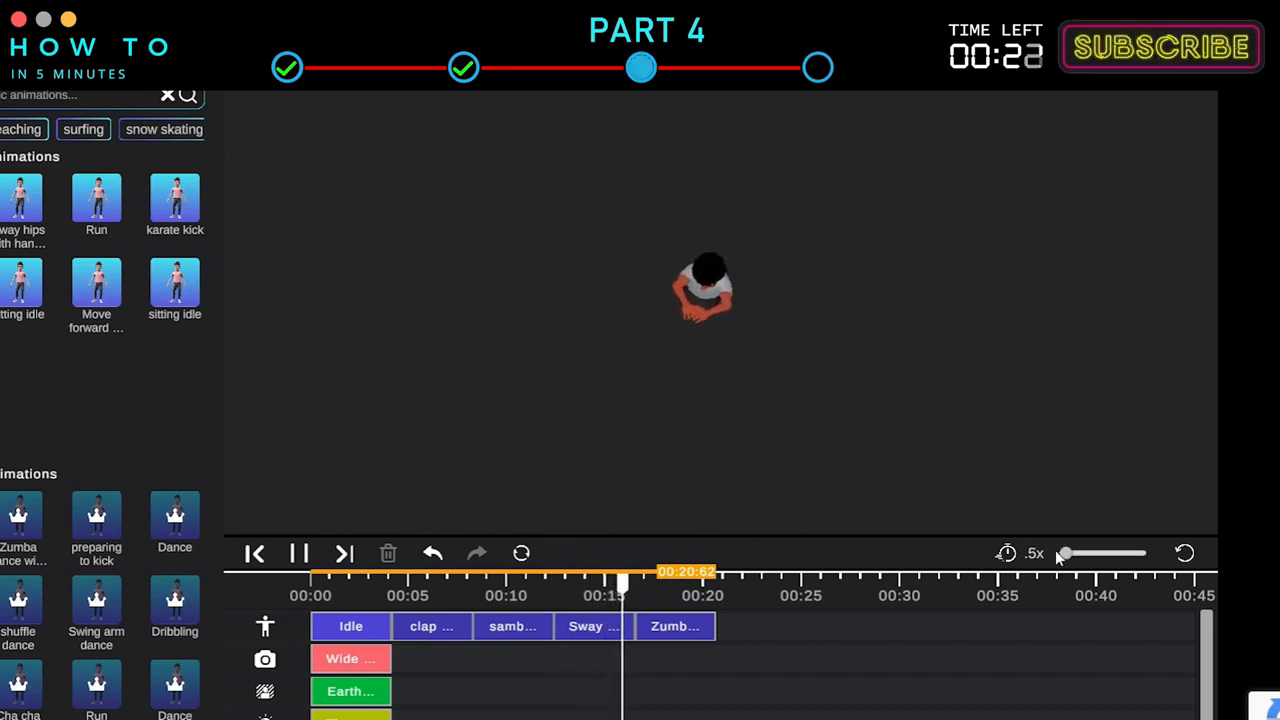
pyautogui.moveTo(1068, 557); pyautogui.dragTo(1092, 555)
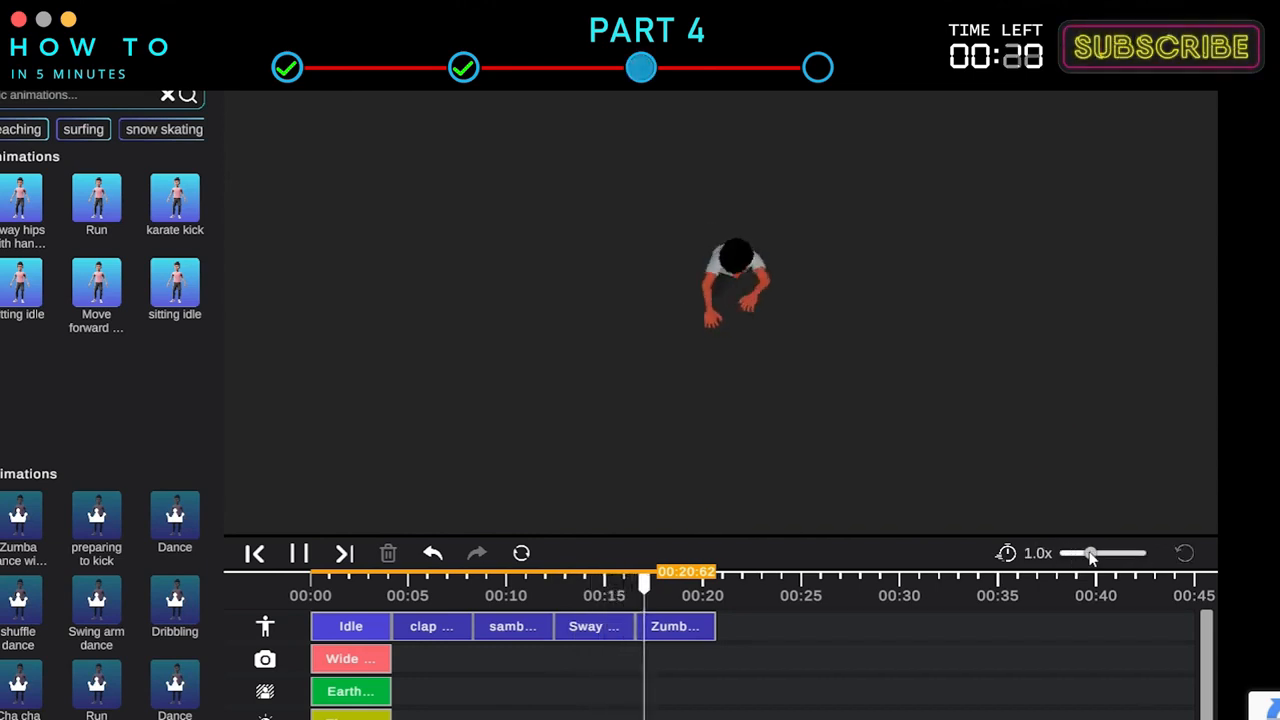
pyautogui.click(299, 554)
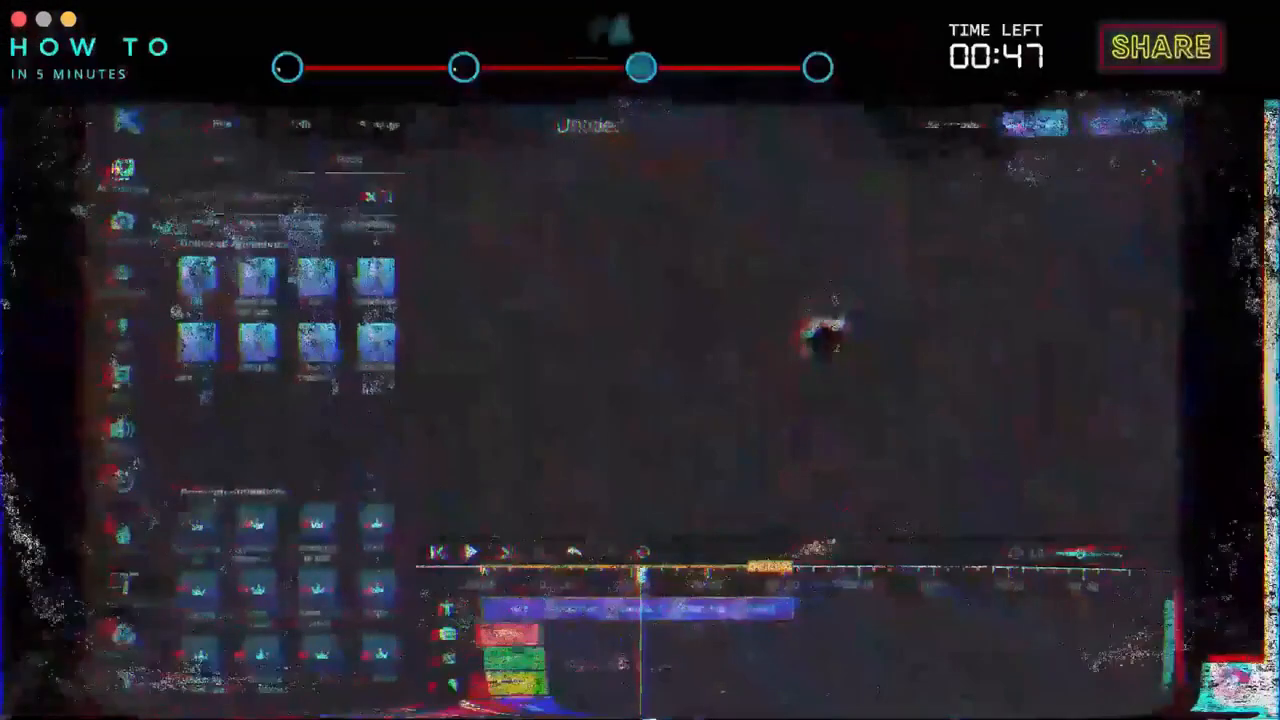
# - Add a Very Wide Shot camera clip after the Wide Shot in the timeline
pyautogui.click(138, 236)
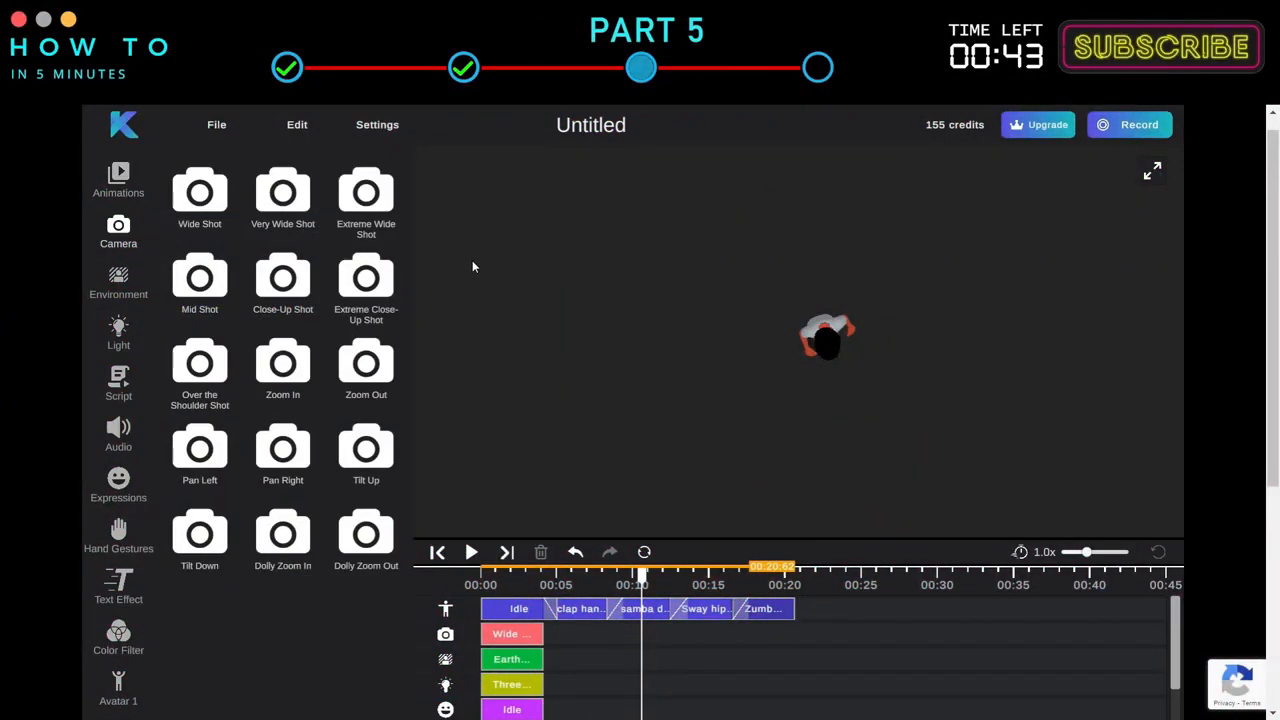
pyautogui.click(285, 195)
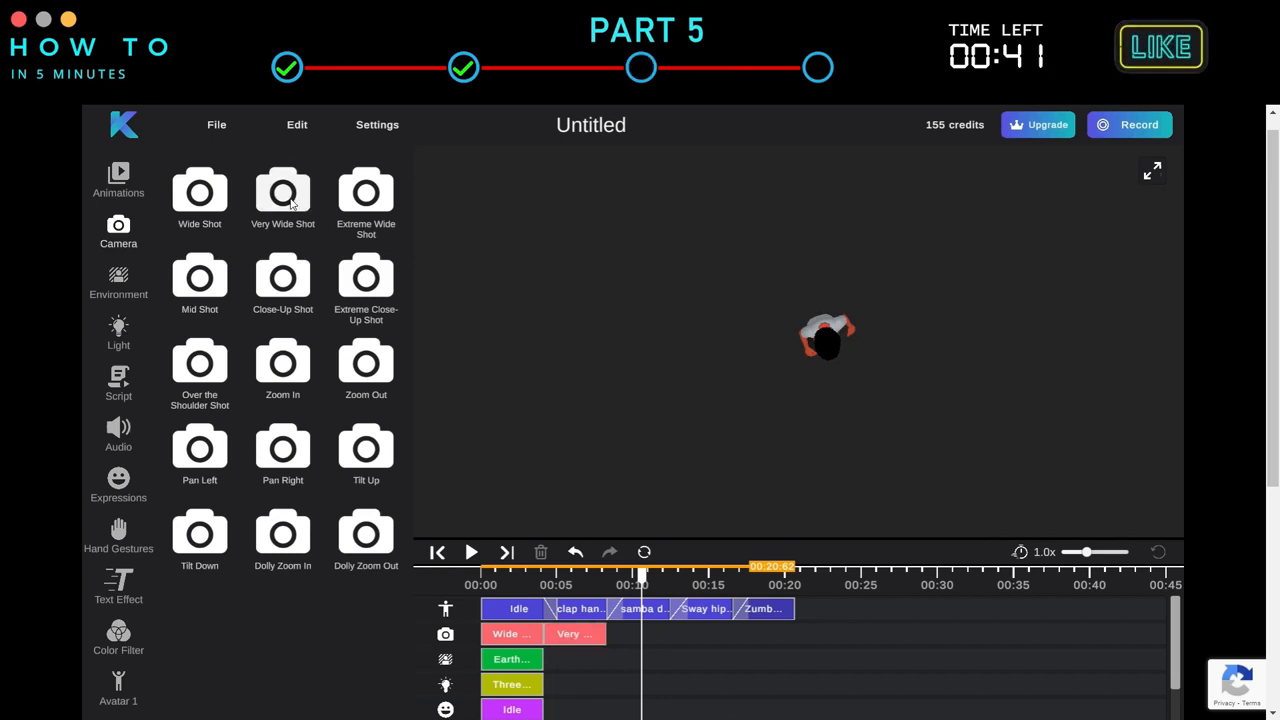
# - Try the Wide Shot camera's directions, ending on Front, and reduce its Field of View while raising the Character Vertical Offset
pyautogui.click(520, 582)
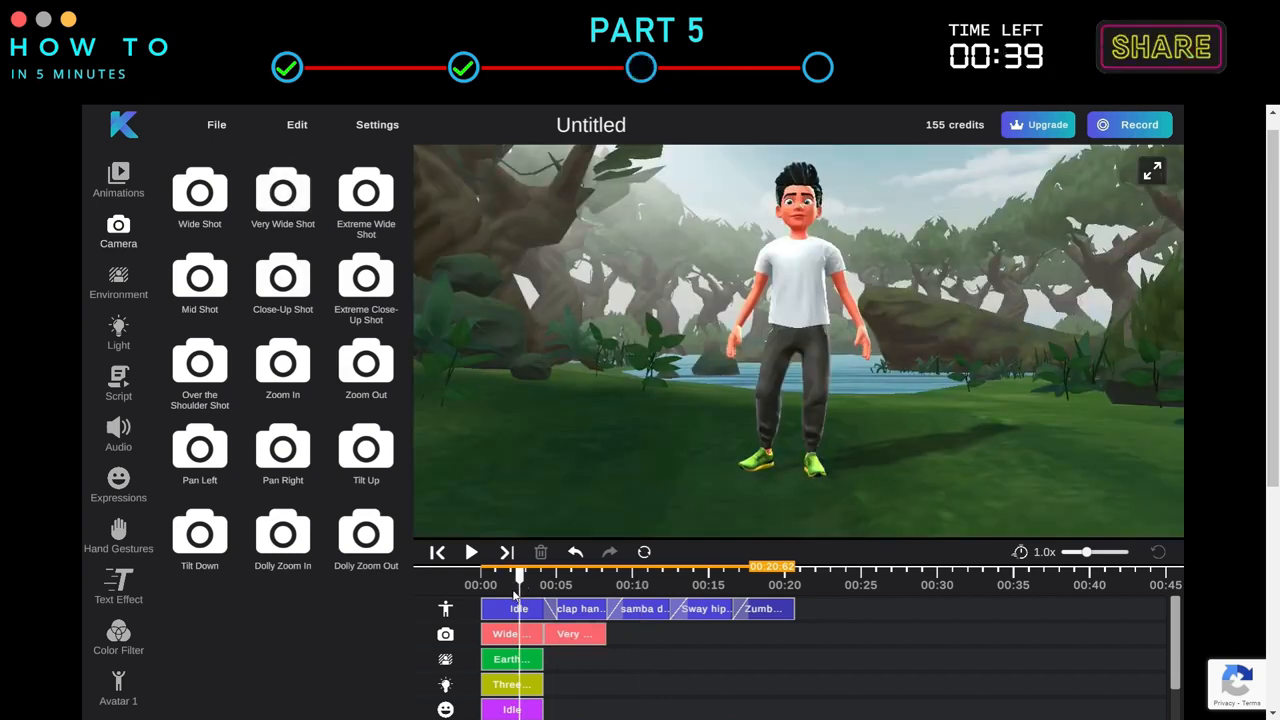
pyautogui.click(516, 636)
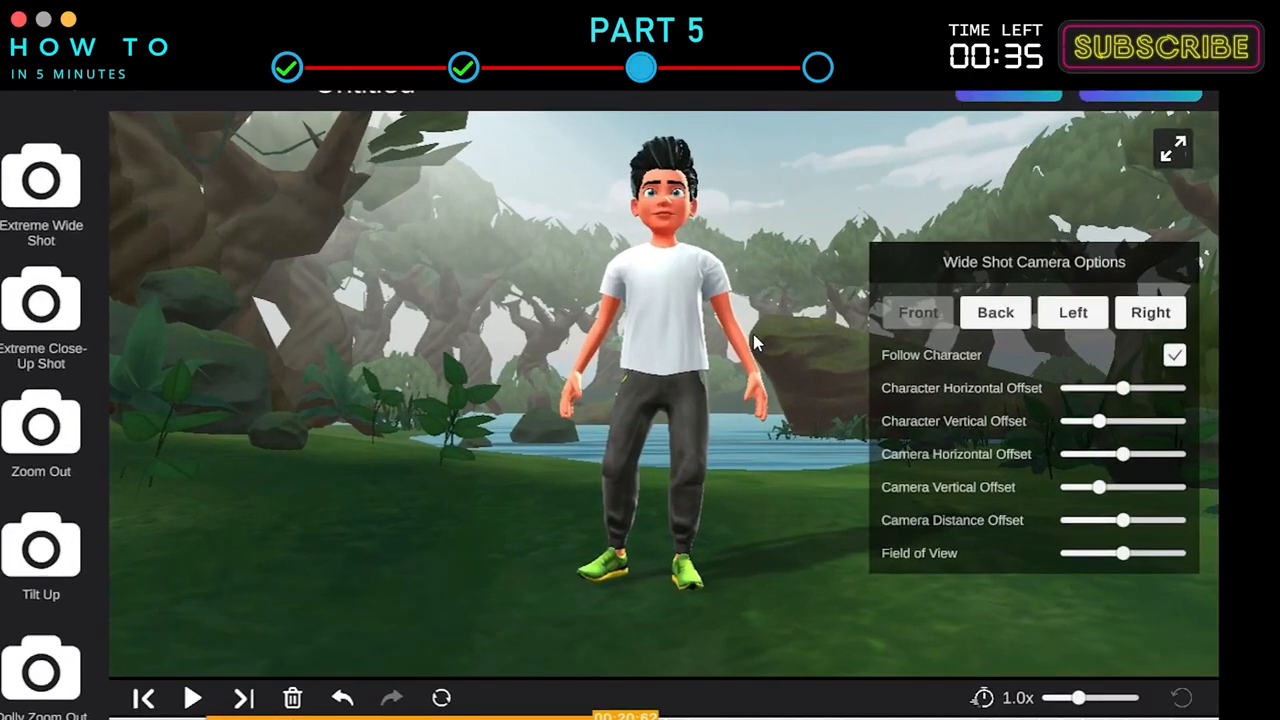
pyautogui.click(1029, 285)
pyautogui.click(1083, 285)
pyautogui.click(1136, 285)
pyautogui.click(975, 285)
pyautogui.moveTo(1124, 555); pyautogui.dragTo(1098, 555)
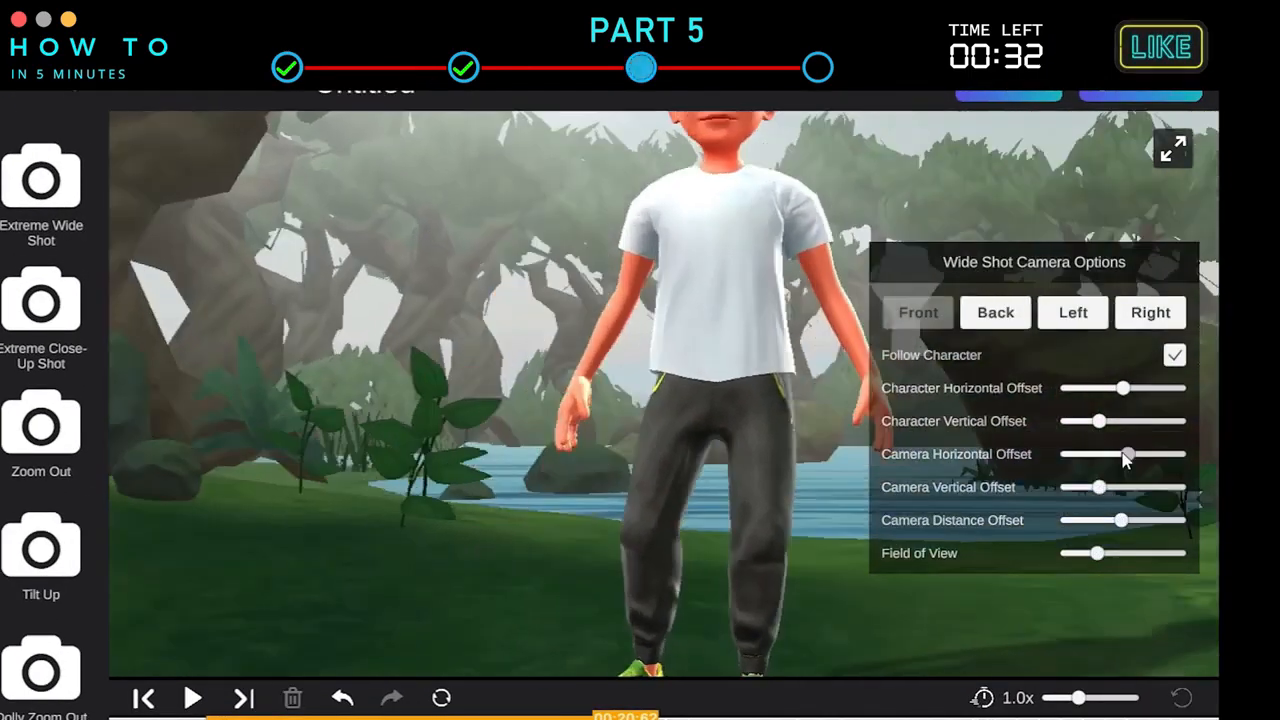
pyautogui.moveTo(1099, 421); pyautogui.dragTo(1120, 420)
pyautogui.moveTo(1123, 388); pyautogui.dragTo(1123, 390)
pyautogui.moveTo(1098, 553); pyautogui.dragTo(1089, 564)
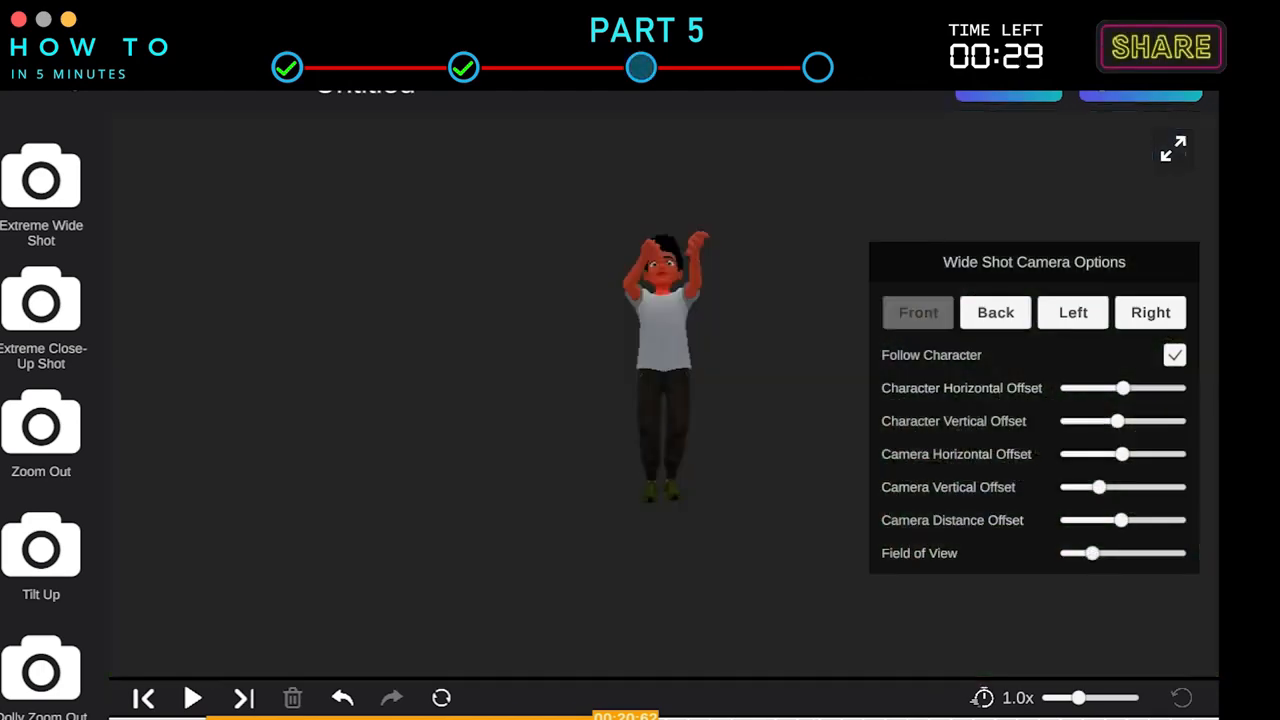
# - Extend the Very Wide Shot camera clip to the end of the last animation at 00:20:62 and play the result
pyautogui.moveTo(1156, 556); pyautogui.dragTo(1124, 555)
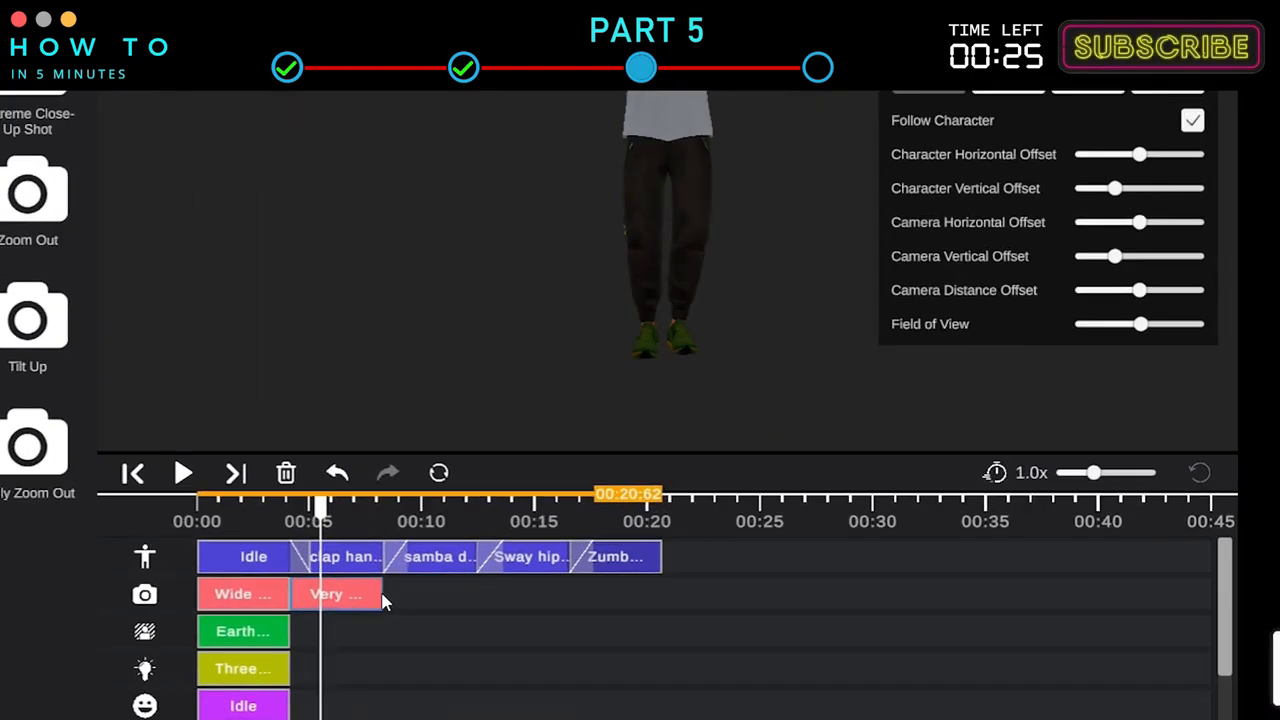
pyautogui.click(603, 637)
pyautogui.moveTo(414, 601); pyautogui.dragTo(668, 601)
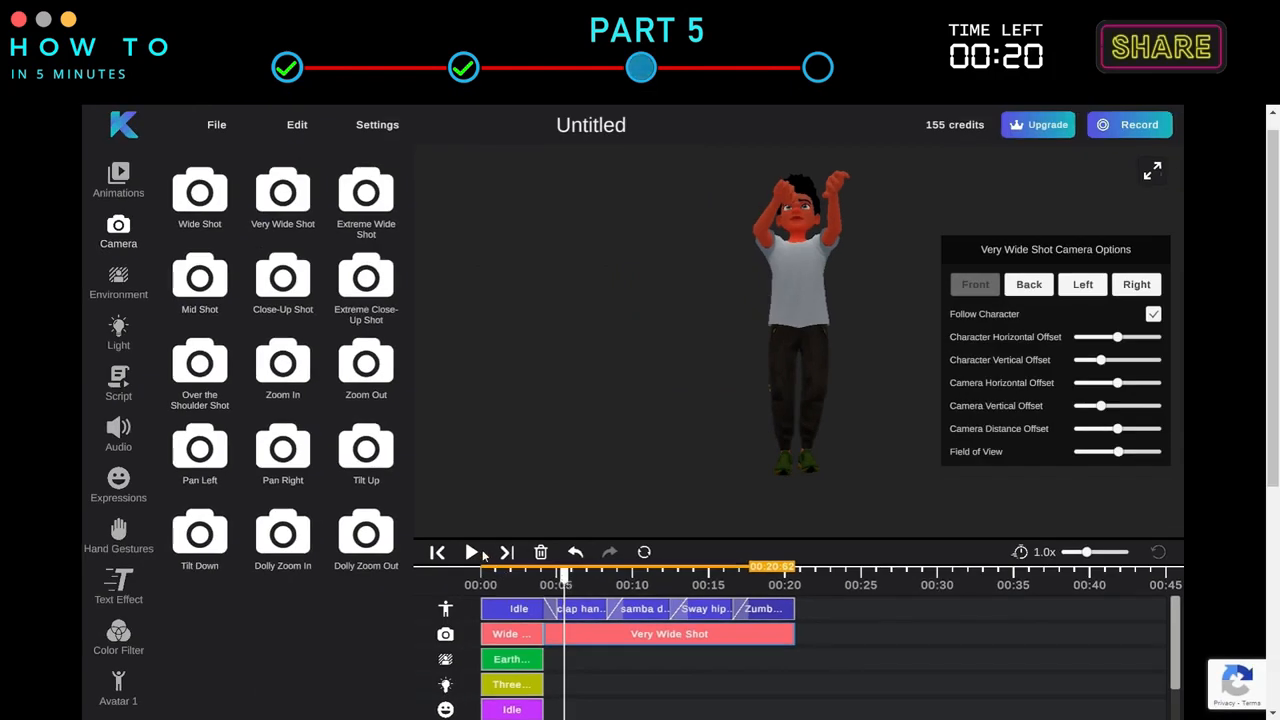
pyautogui.click(472, 553)
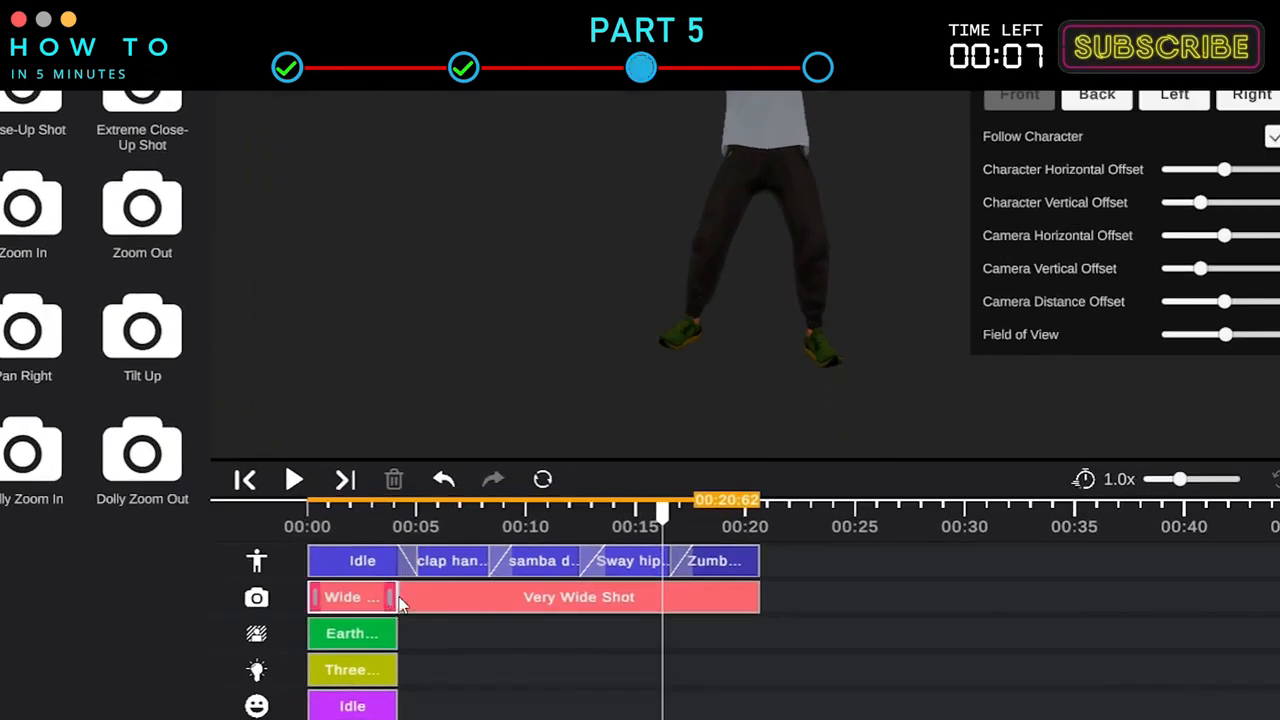
# - Lengthen the Wide Shot clip to overlap the start of the Very Wide Shot as a transition, and preview it from the beginning
pyautogui.moveTo(392, 598); pyautogui.dragTo(425, 604)
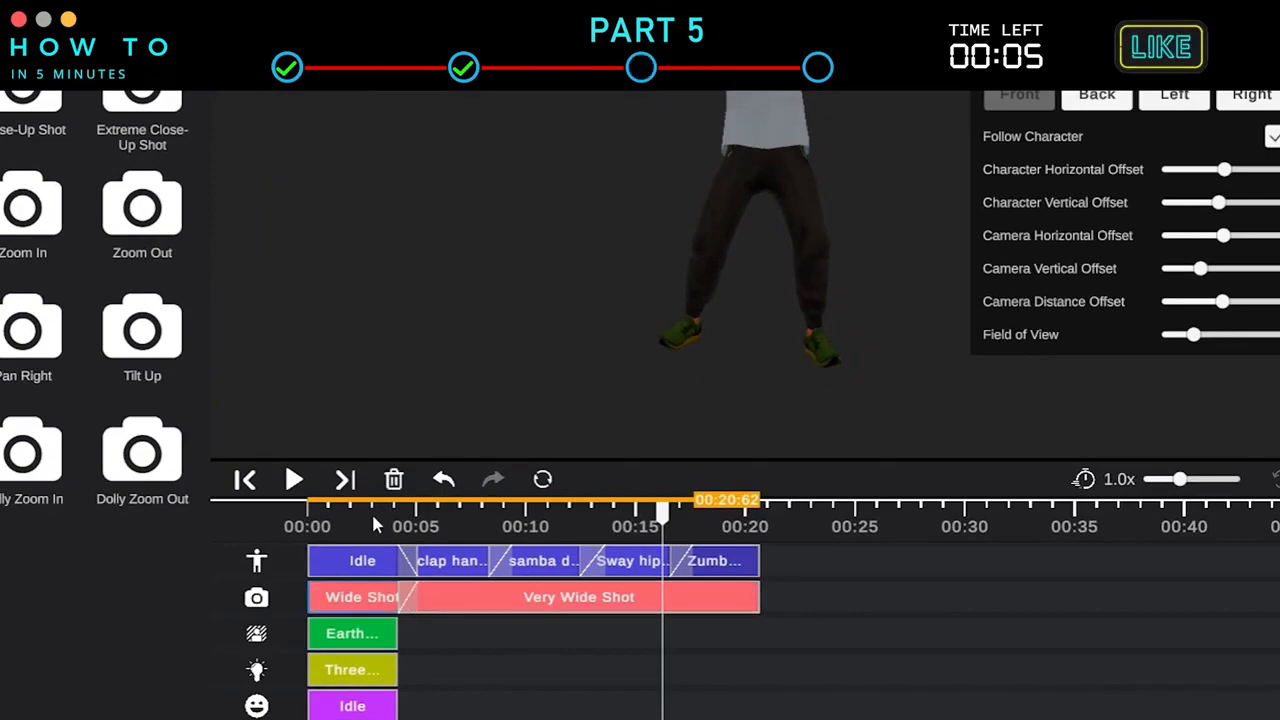
pyautogui.click(371, 511)
pyautogui.press('space')
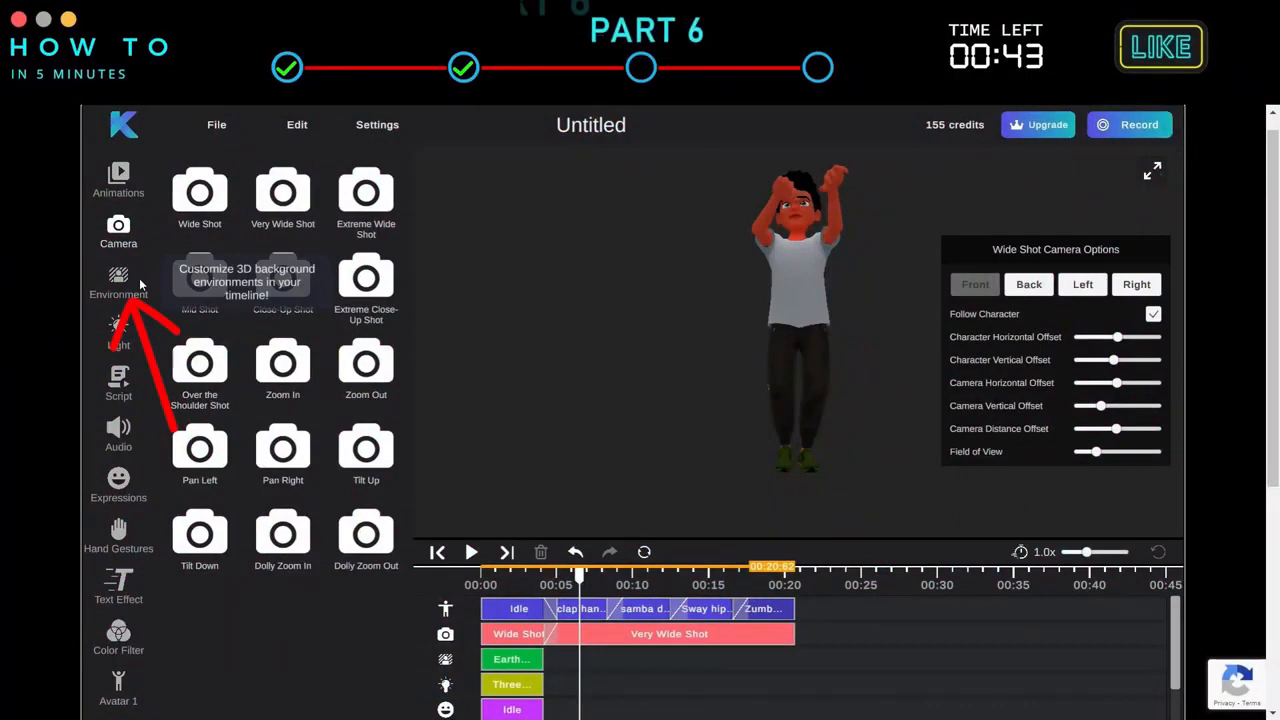
# - Replace the Earthday environment with Theater, stretched from the start to the end of the animation at 00:20:62
pyautogui.click(138, 285)
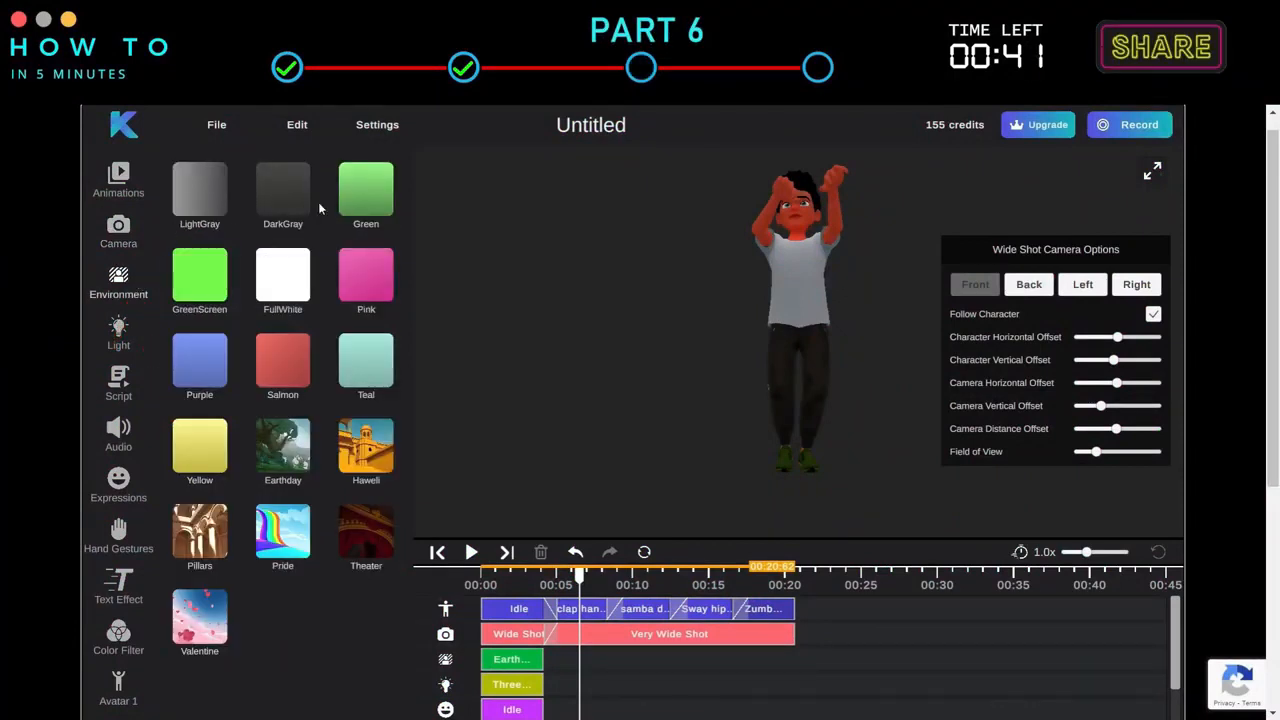
pyautogui.click(369, 540)
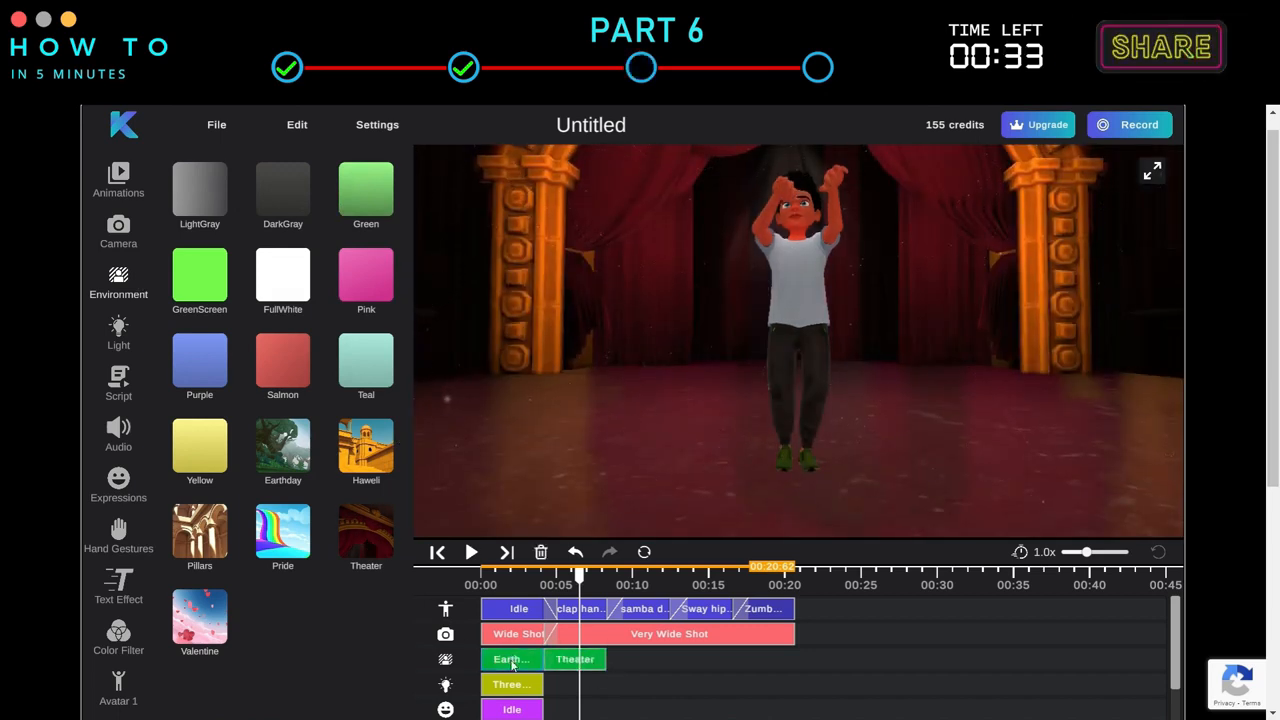
pyautogui.moveTo(550, 663); pyautogui.dragTo(488, 665)
pyautogui.moveTo(600, 666); pyautogui.dragTo(794, 664)
pyautogui.moveTo(579, 575); pyautogui.dragTo(507, 582)
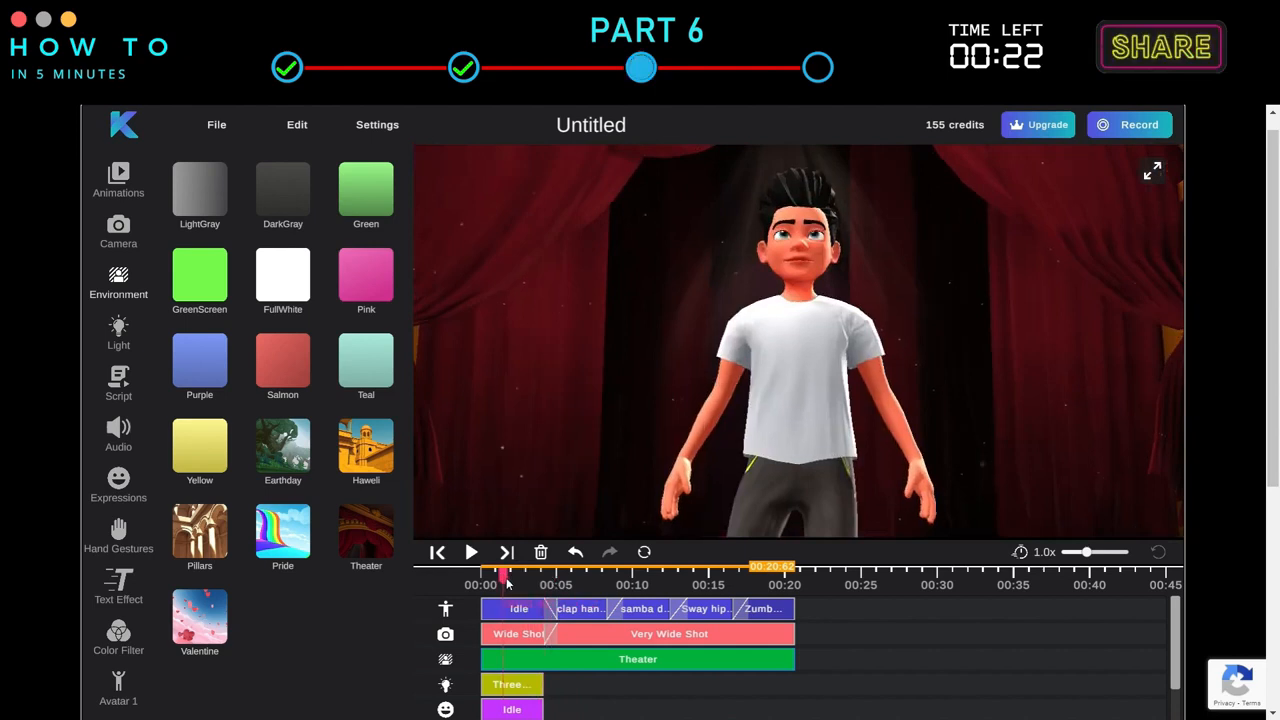
# - Add the Retro light after the Three Point light, extend it to the animation's end at 00:20:62 and preview it
pyautogui.click(136, 338)
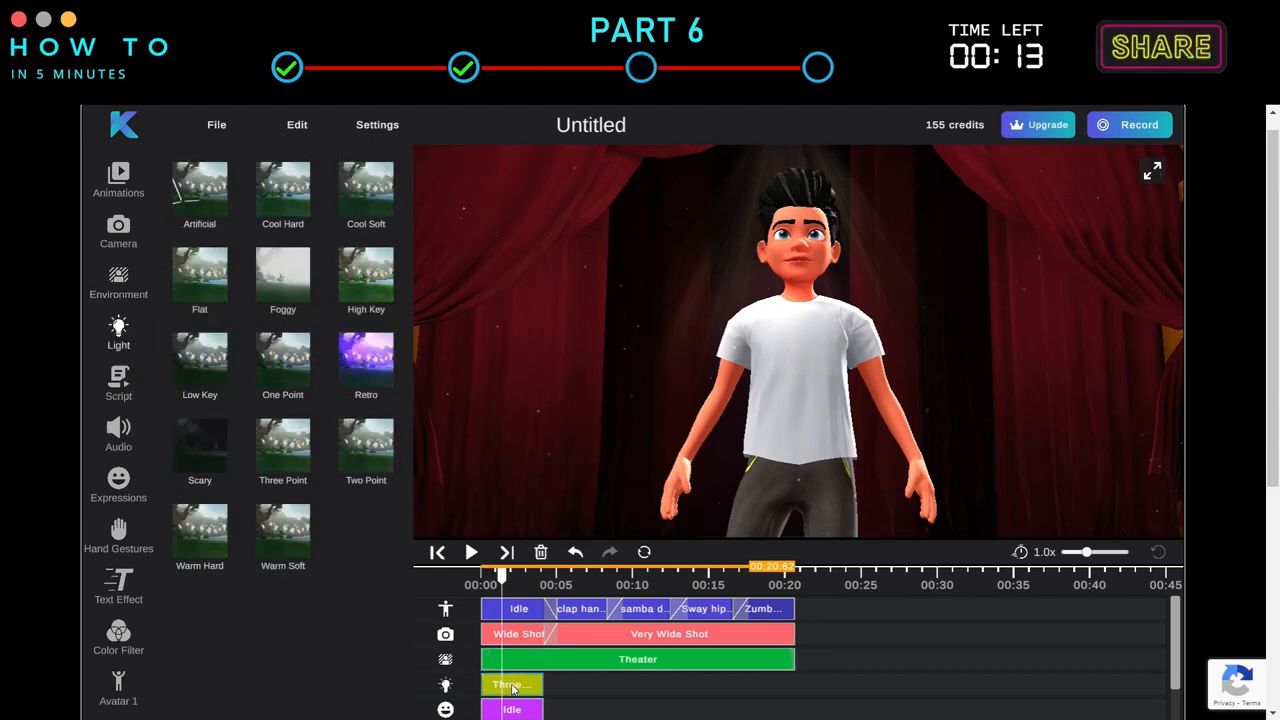
pyautogui.click(364, 358)
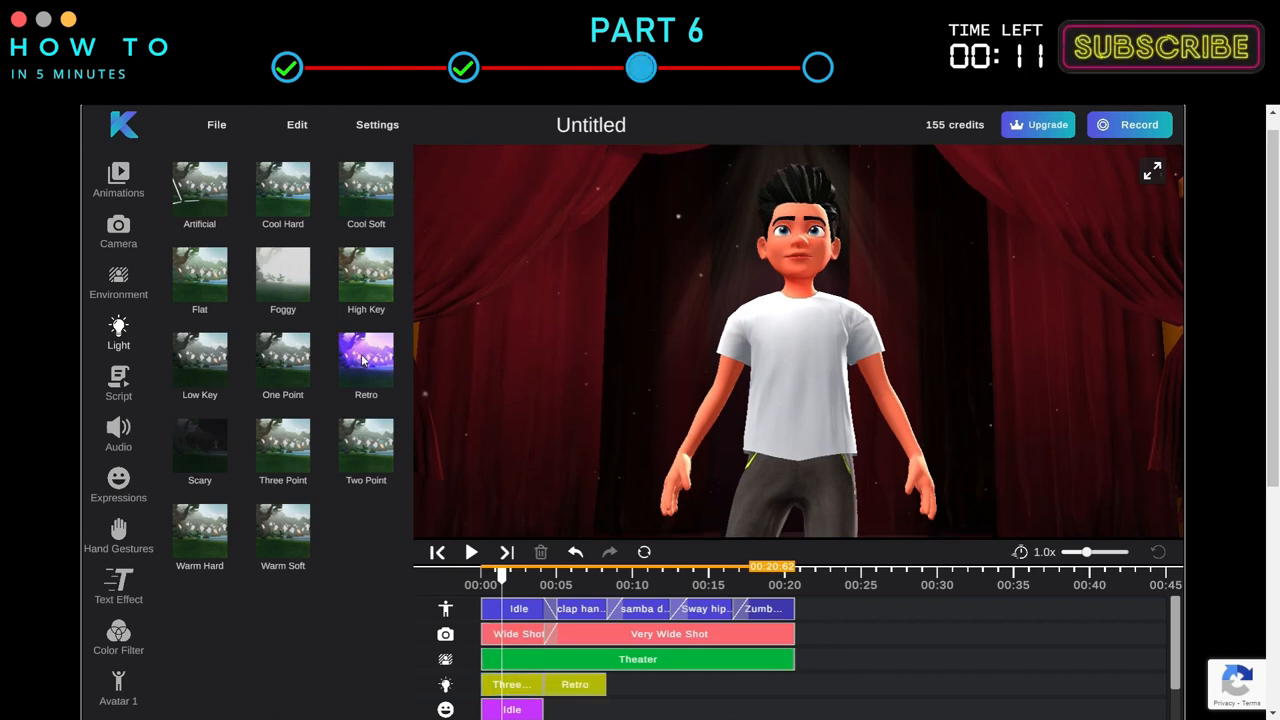
pyautogui.moveTo(500, 572); pyautogui.dragTo(557, 572)
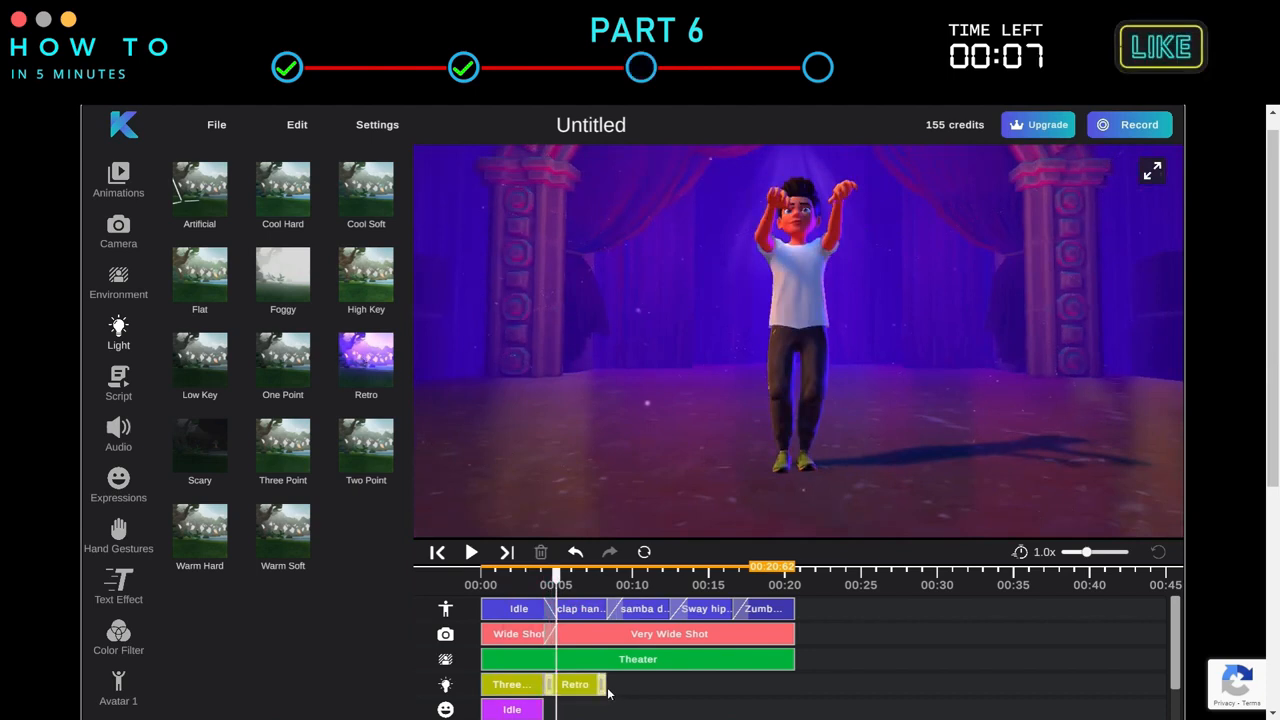
pyautogui.moveTo(604, 685); pyautogui.dragTo(795, 688)
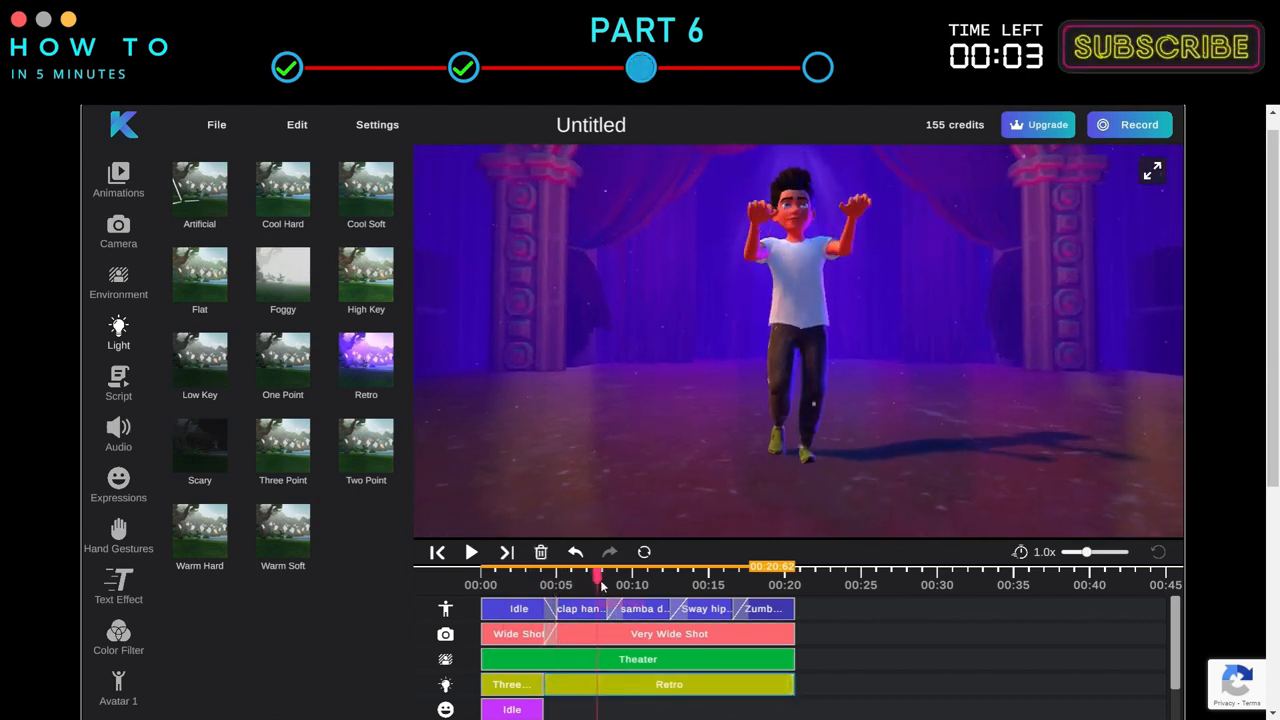
pyautogui.click(516, 585)
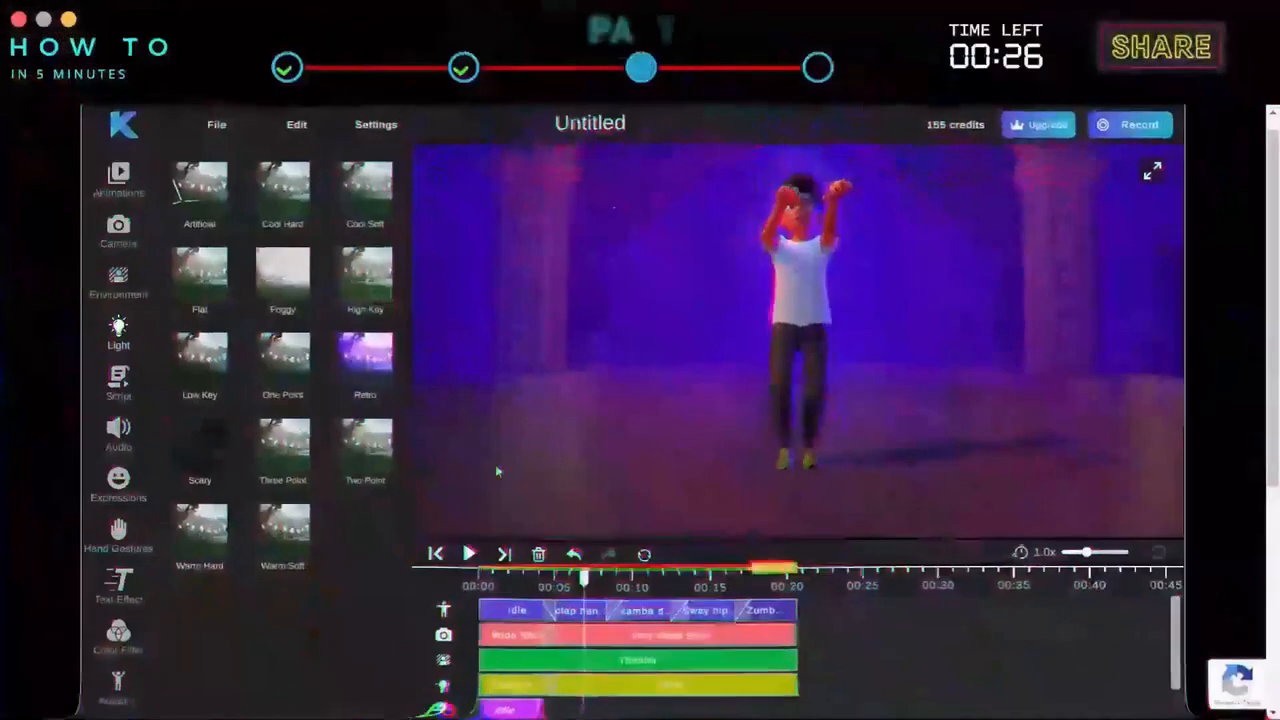
# - Examine the script generator's subject field and language choices, as well as the list of saved scripts
pyautogui.click(127, 381)
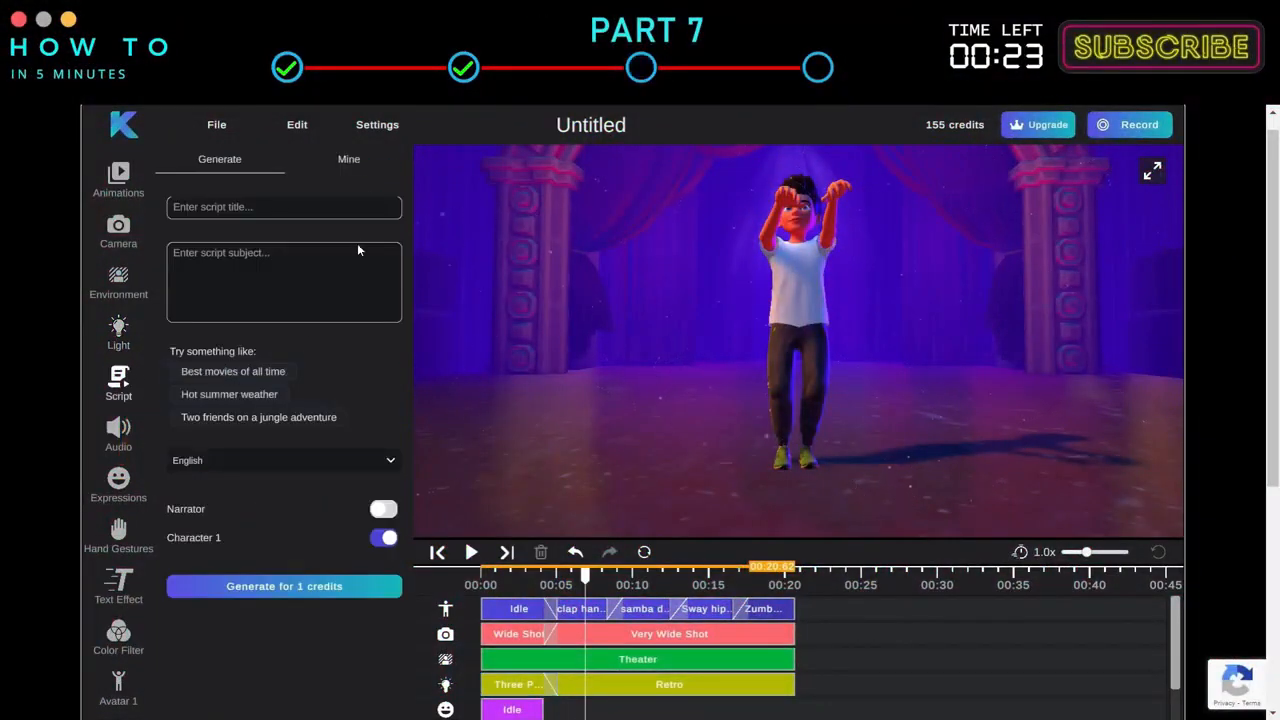
pyautogui.click(335, 284)
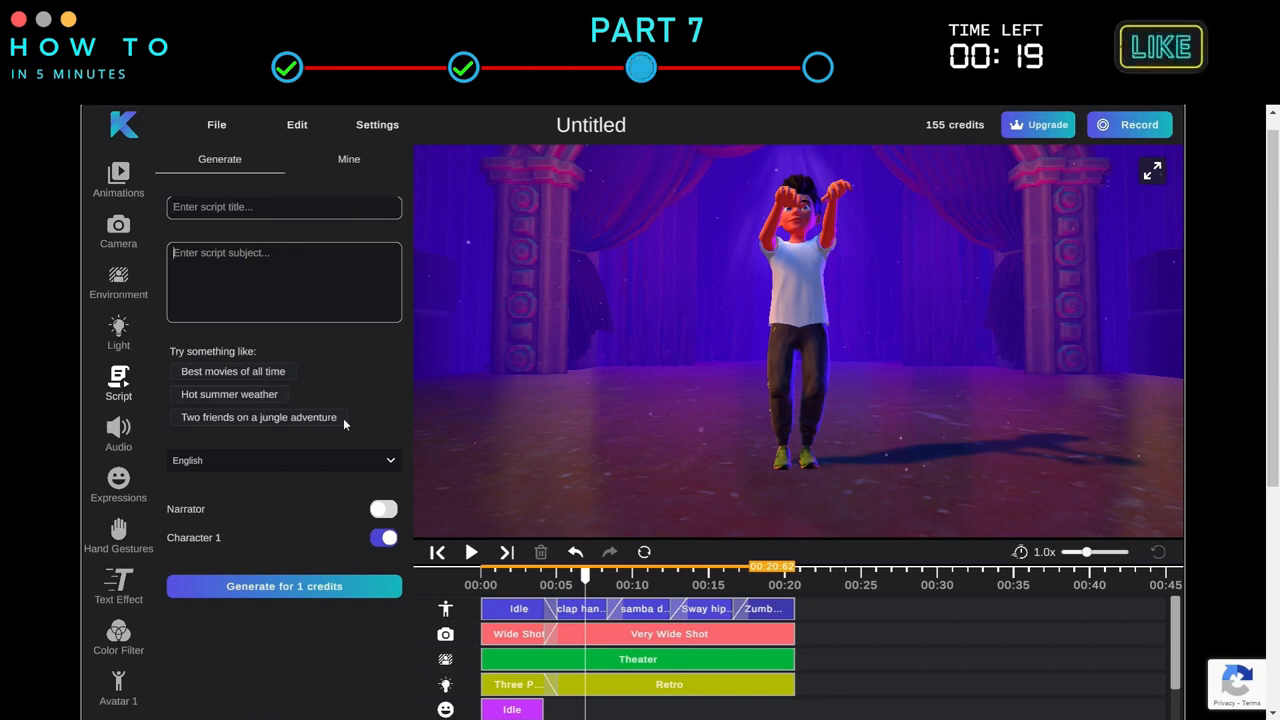
pyautogui.click(372, 460)
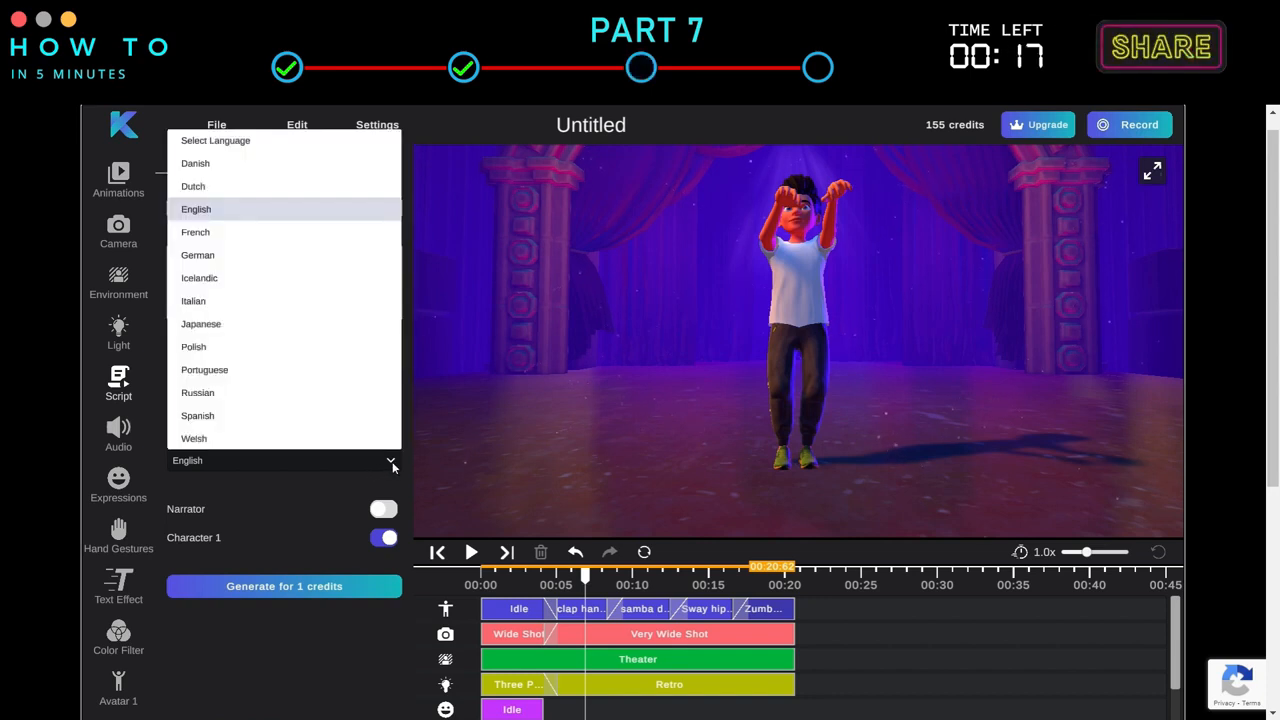
pyautogui.click(392, 462)
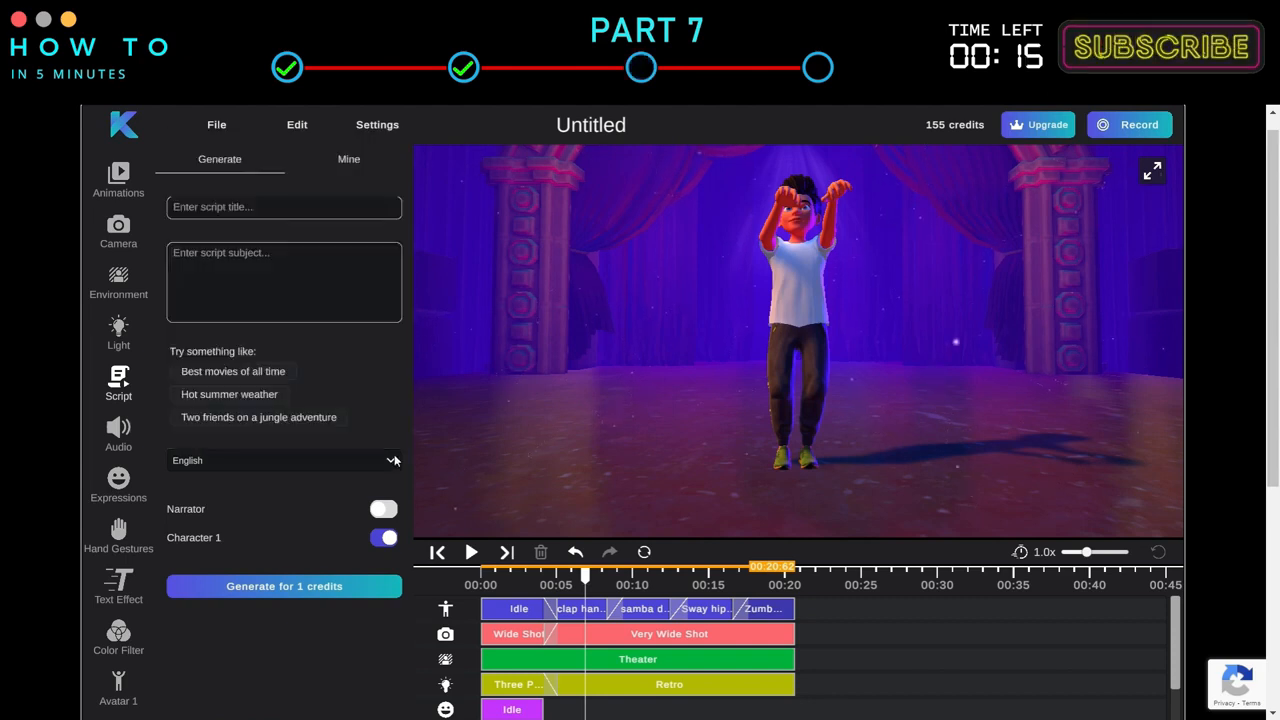
pyautogui.click(348, 159)
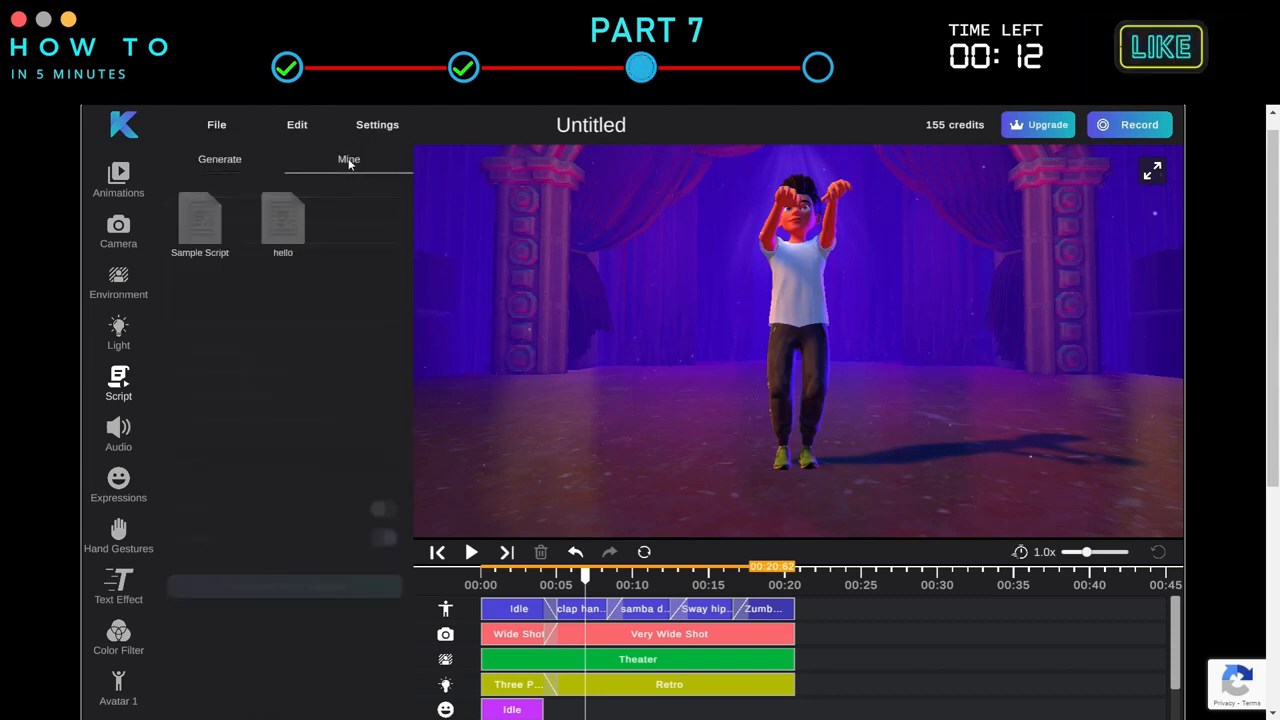
pyautogui.click(239, 158)
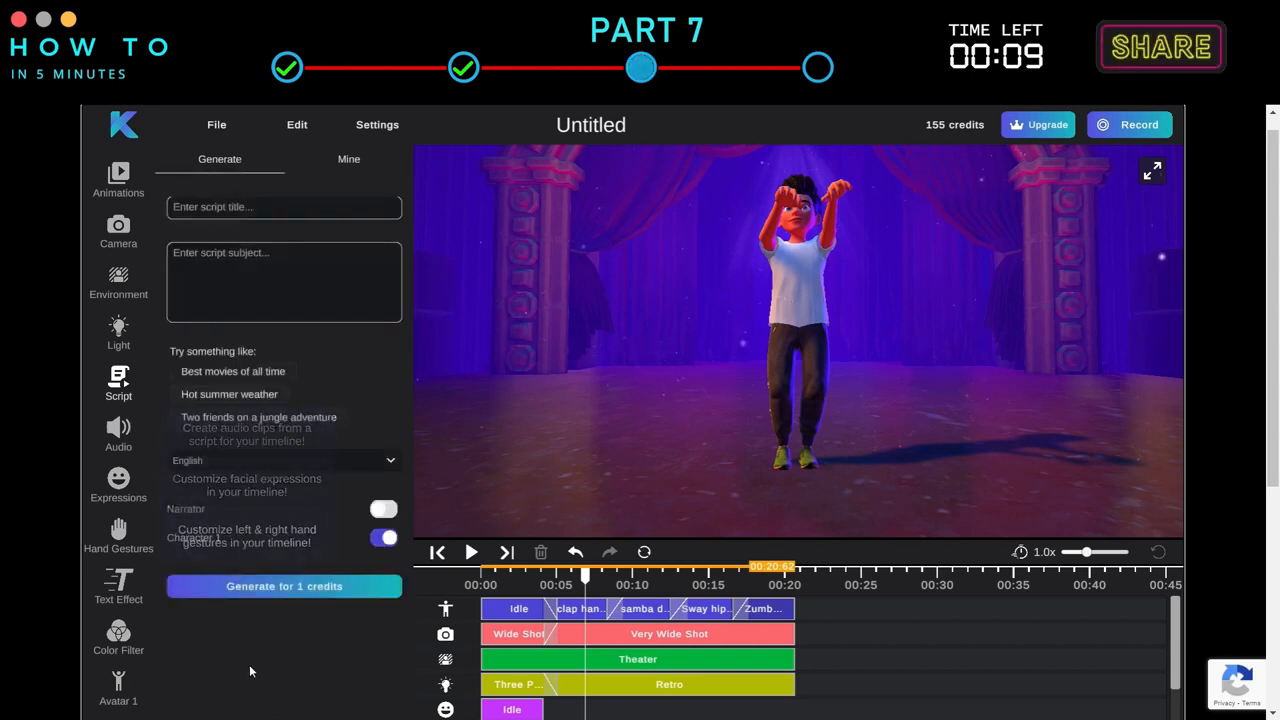
# - Examine the audio generator's script, language and style options and the saved audio clips
pyautogui.click(138, 436)
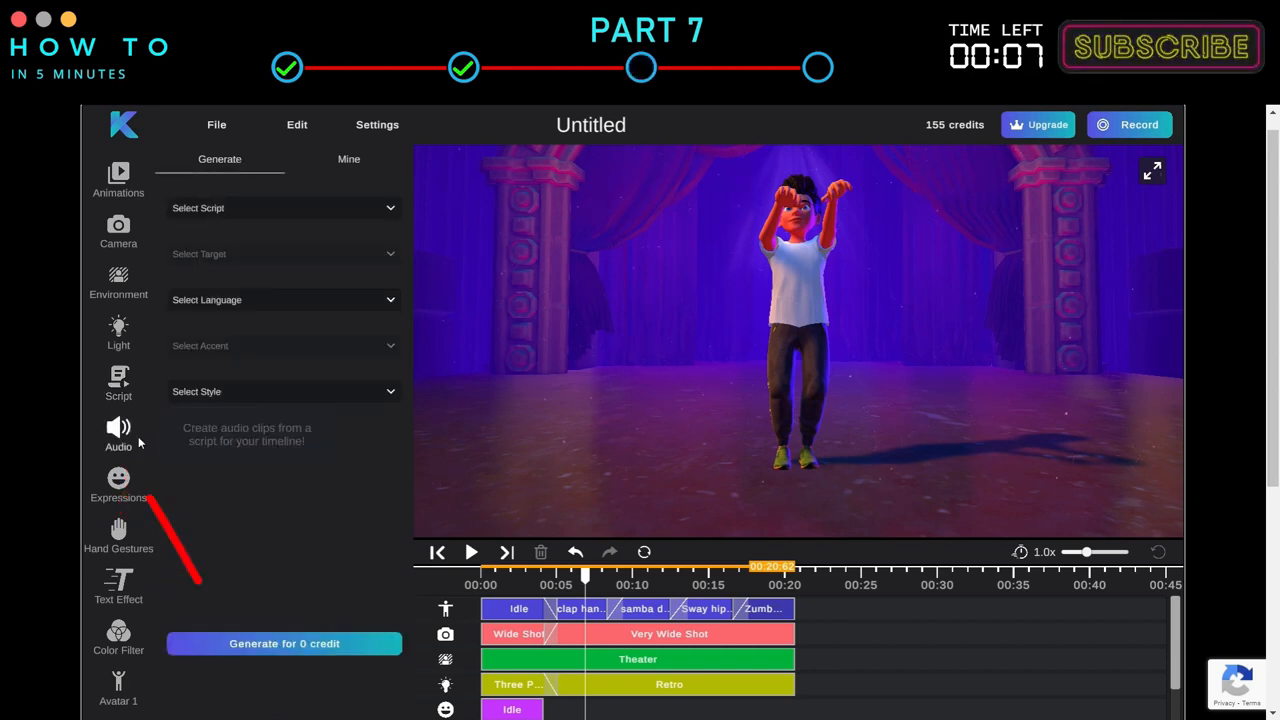
pyautogui.click(390, 210)
pyautogui.click(389, 299)
pyautogui.click(389, 300)
pyautogui.click(383, 308)
pyautogui.click(389, 392)
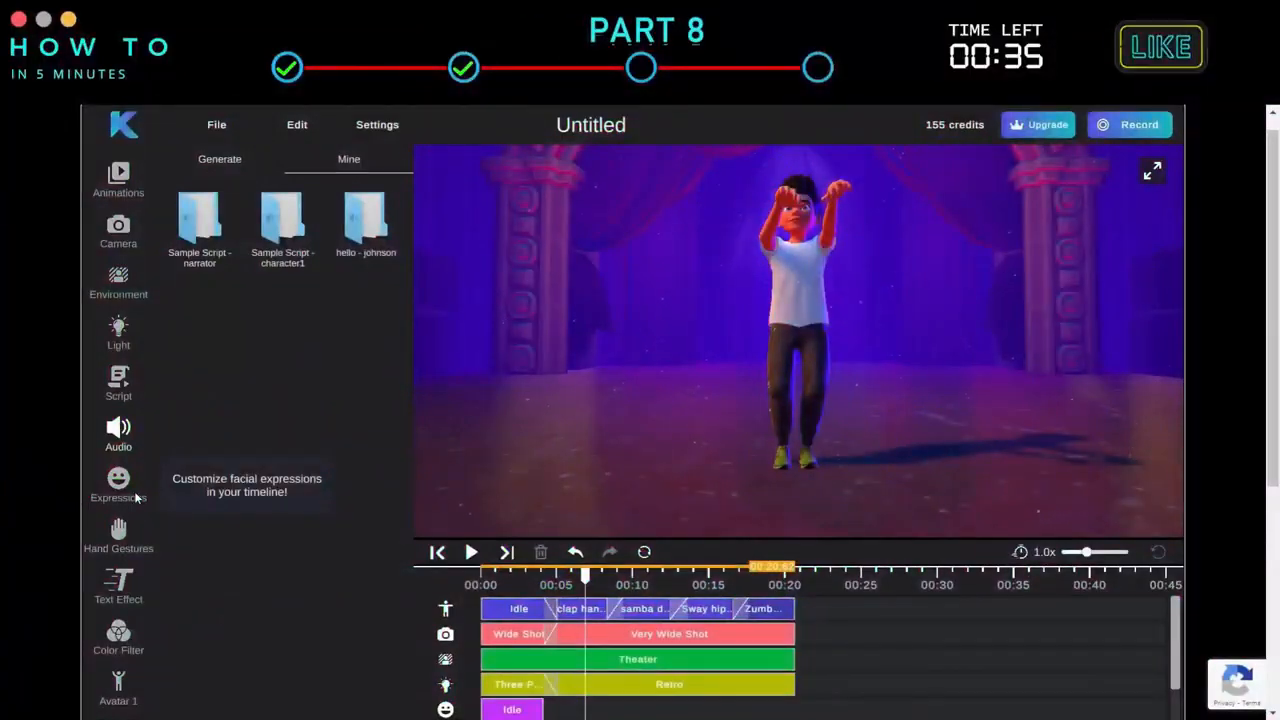
# - Add the Concentrated and Happy expressions after the Idle expression, extending Happy to the animation's end at 00:20:62
pyautogui.click(137, 497)
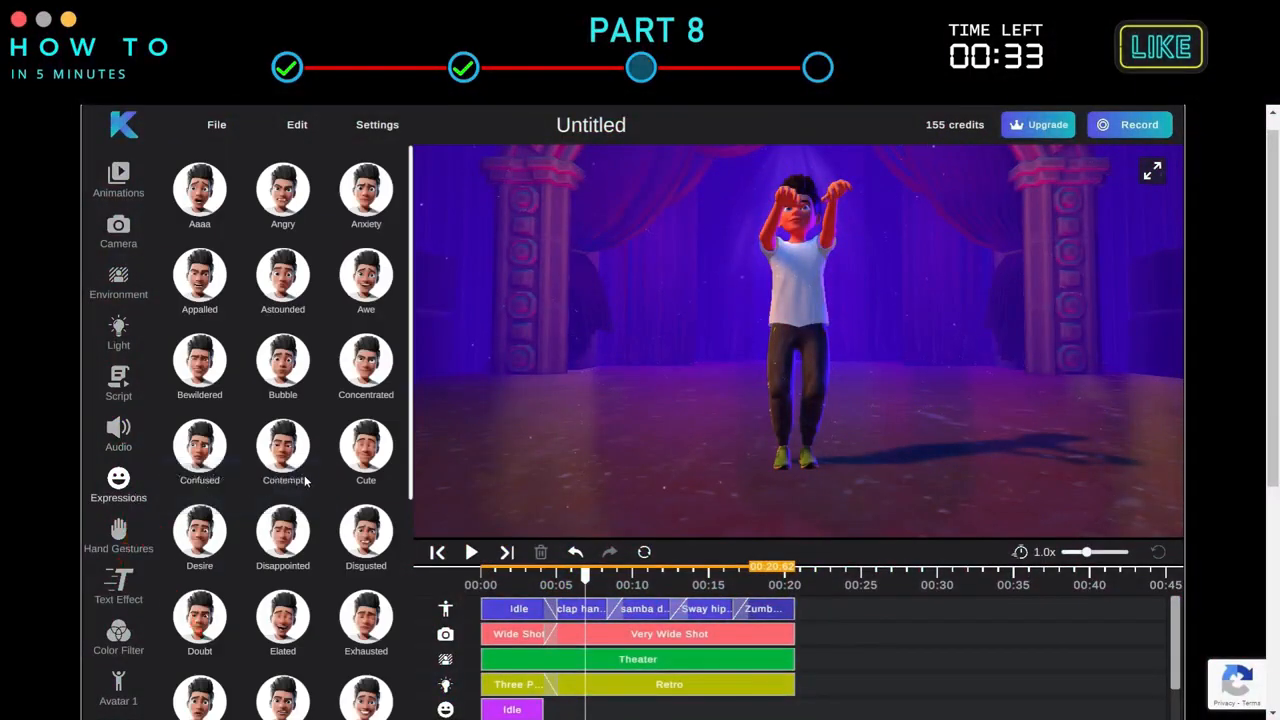
pyautogui.scroll(-4, 356, 300)
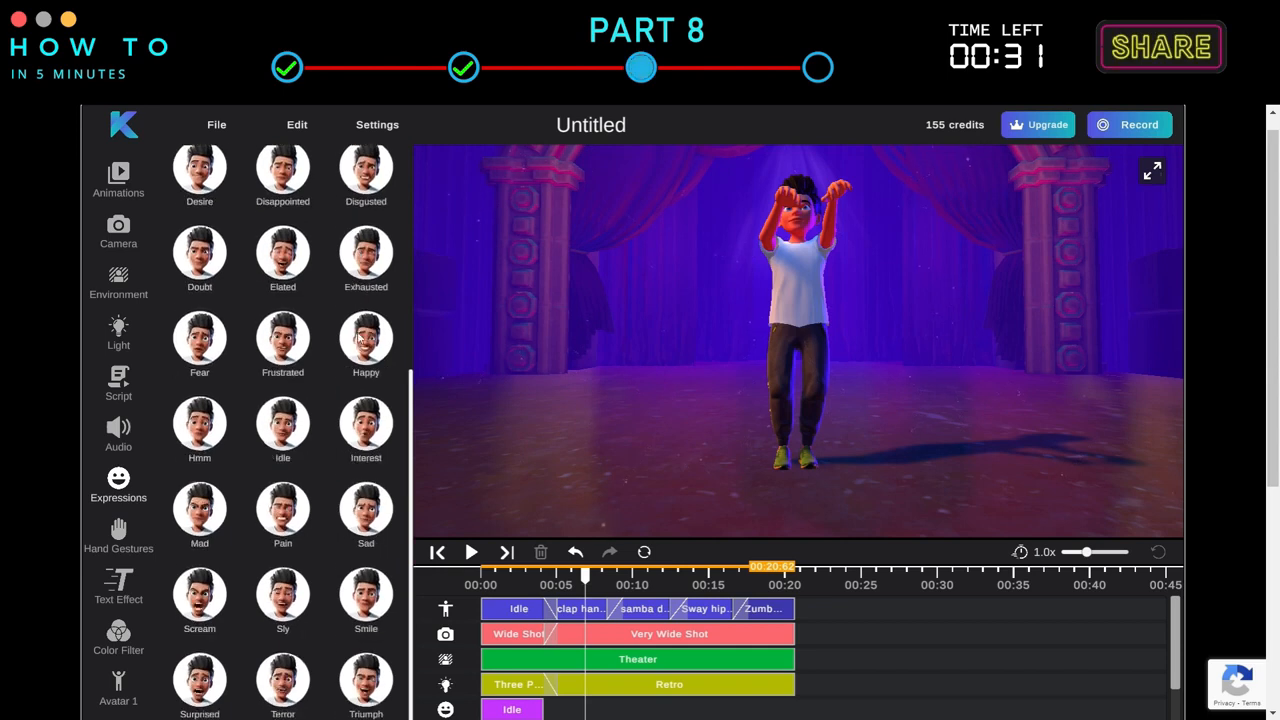
pyautogui.scroll(4, 358, 350)
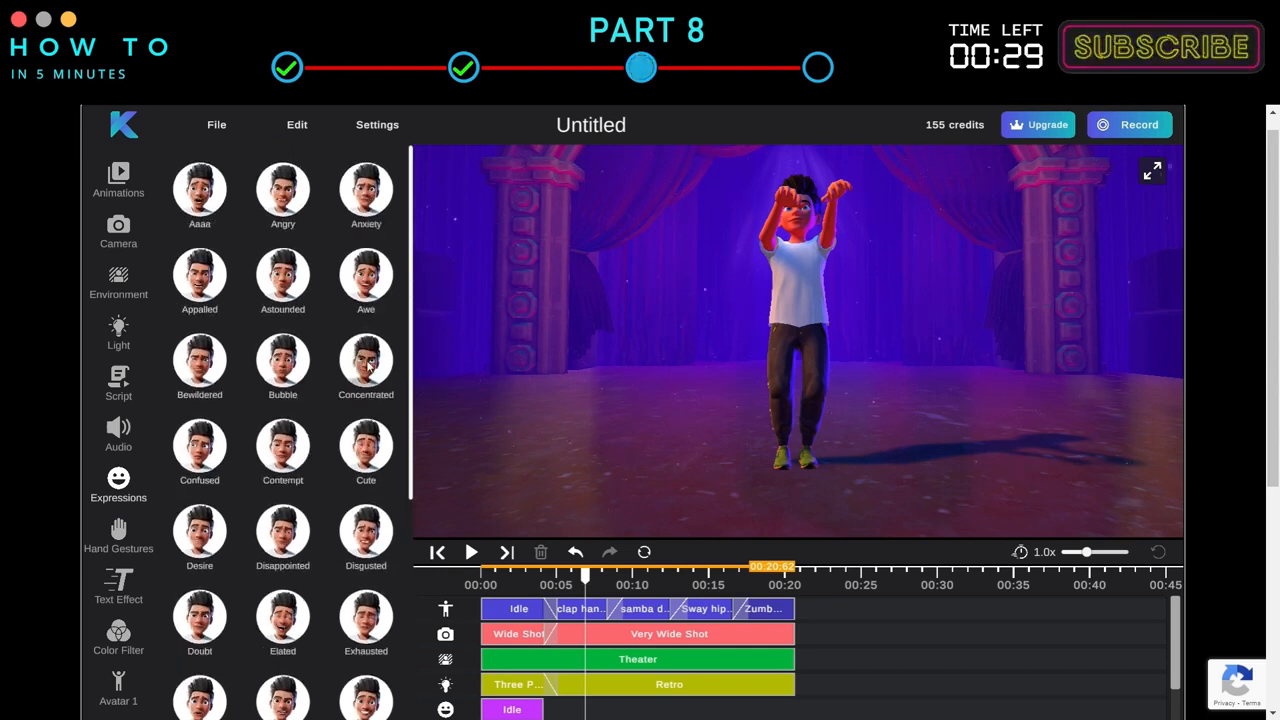
pyautogui.click(366, 362)
pyautogui.scroll(-2, 383, 512)
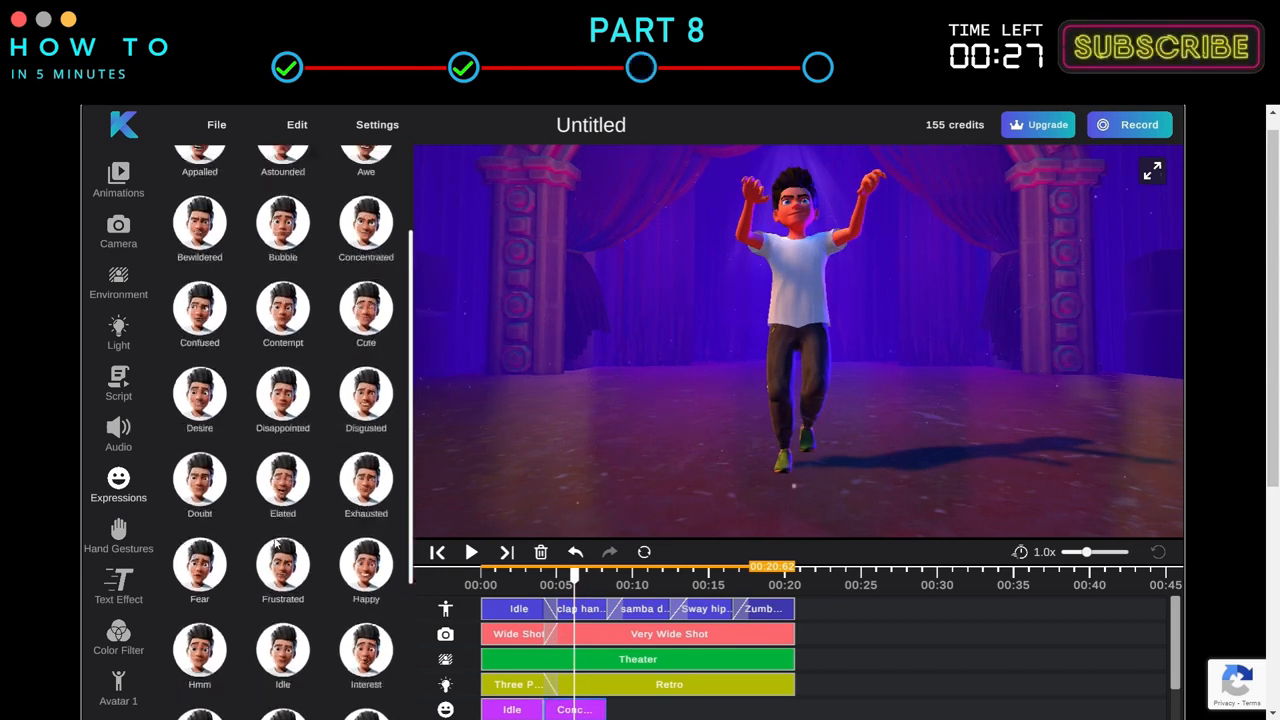
pyautogui.click(362, 500)
# - Overlap the Idle, Concentrated and Happy expression clips so that they blend into each other, and preview the animation
pyautogui.click(528, 577)
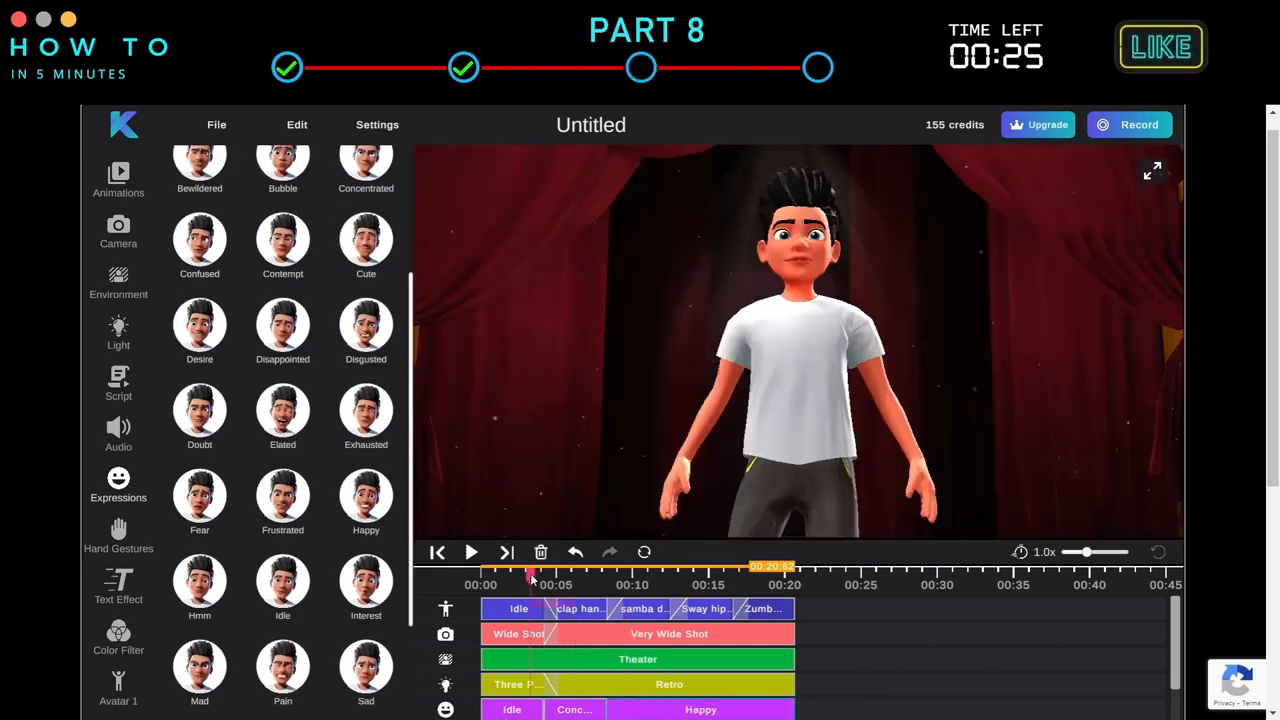
pyautogui.click(541, 709)
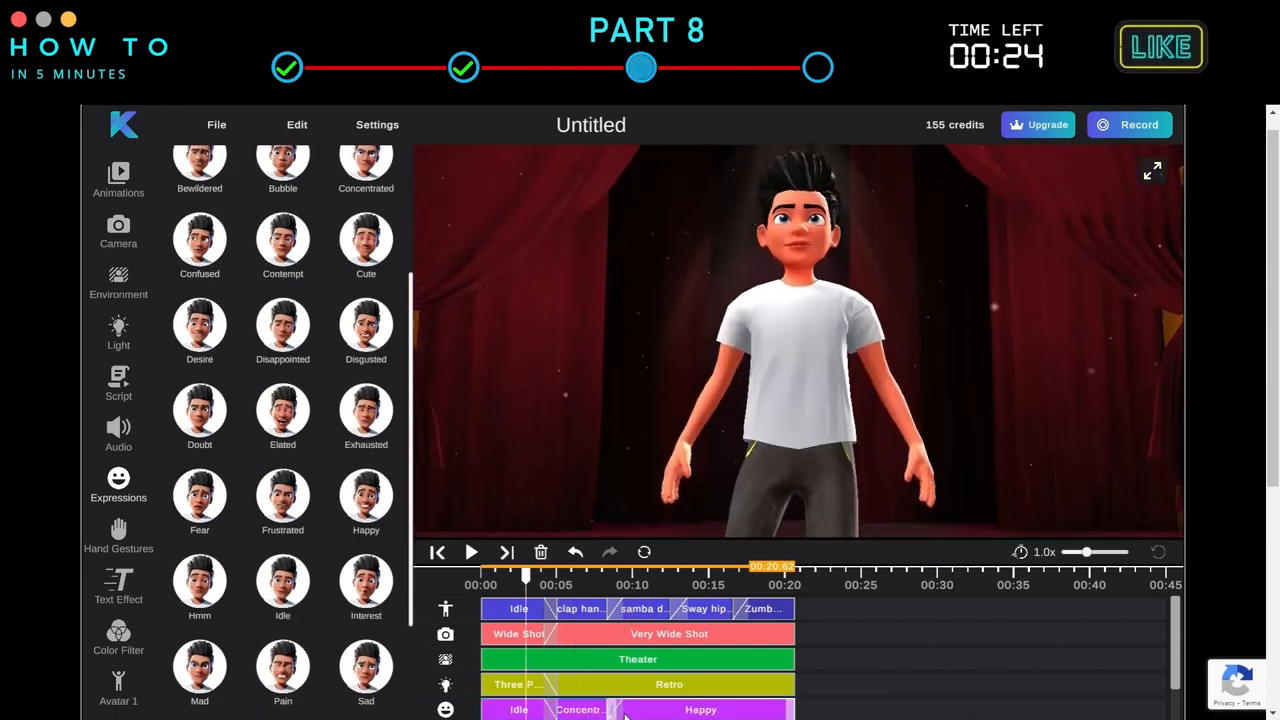
pyautogui.click(475, 556)
pyautogui.click(475, 556)
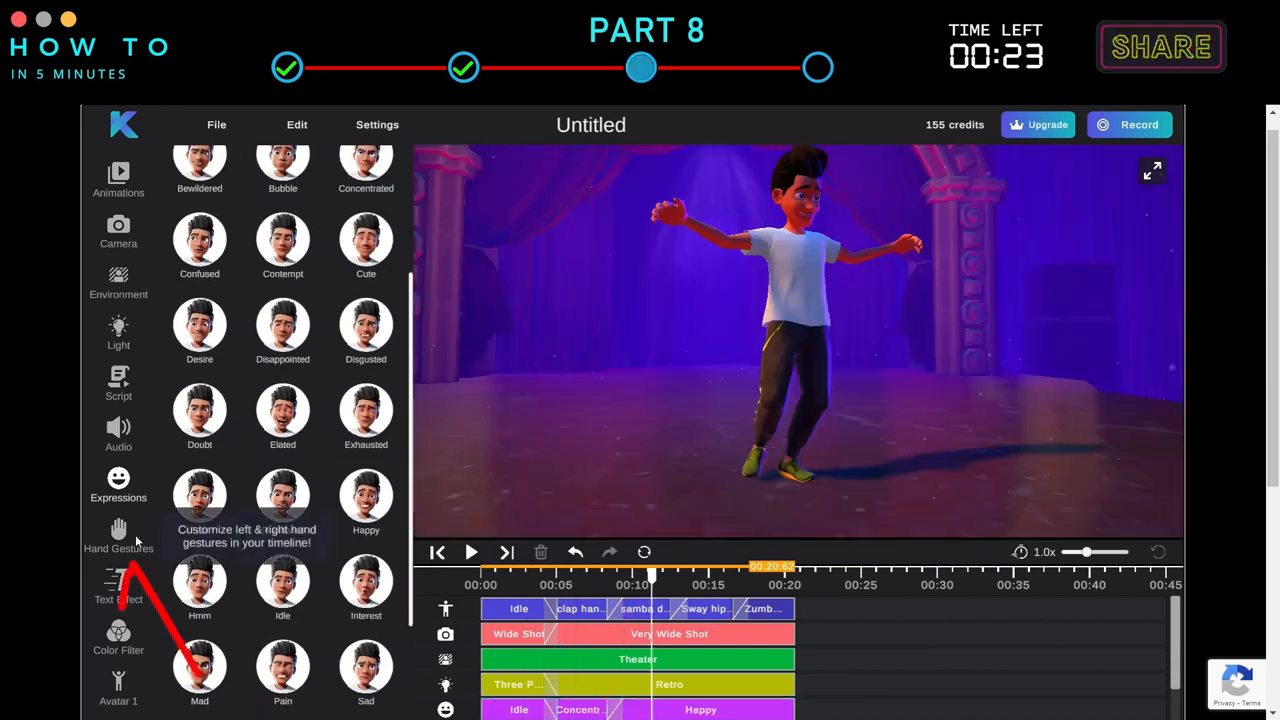
# - Add Hang Loose, Idle, Point and Thumbs Up gestures for both hands after the first Idle gesture, up to the animation's end
pyautogui.click(125, 535)
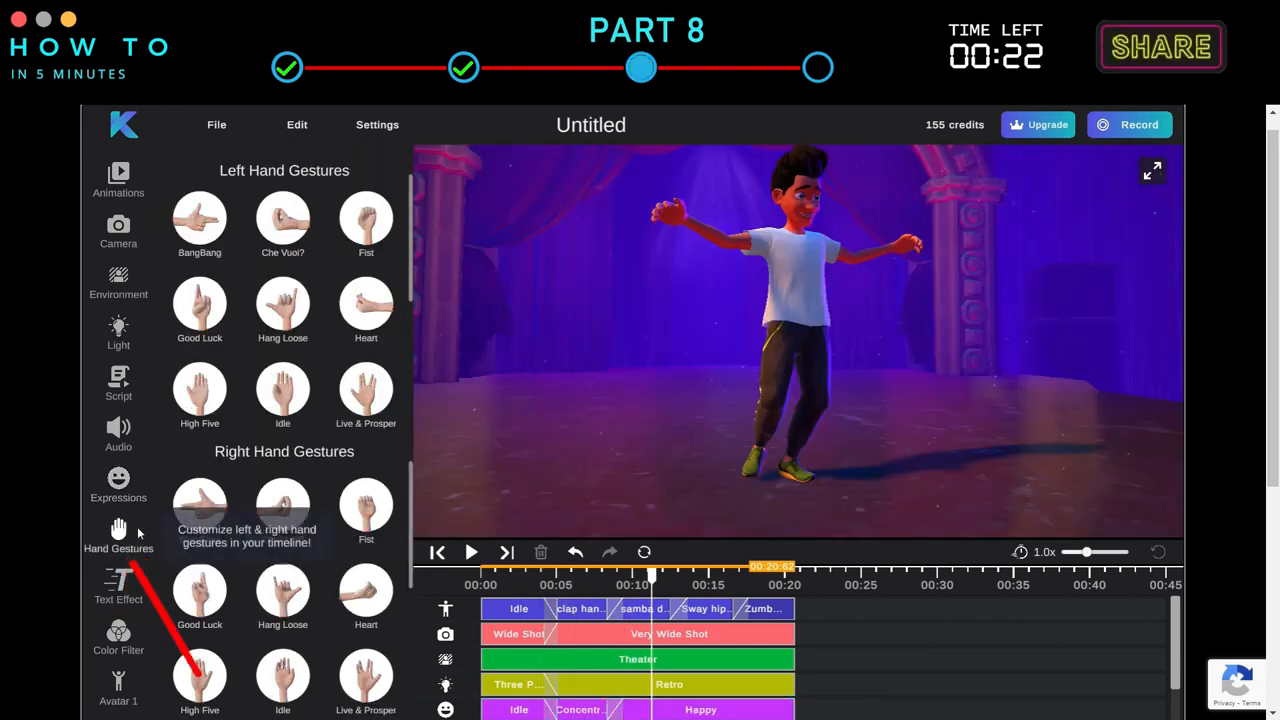
pyautogui.click(517, 583)
pyautogui.scroll(-1, 538, 617)
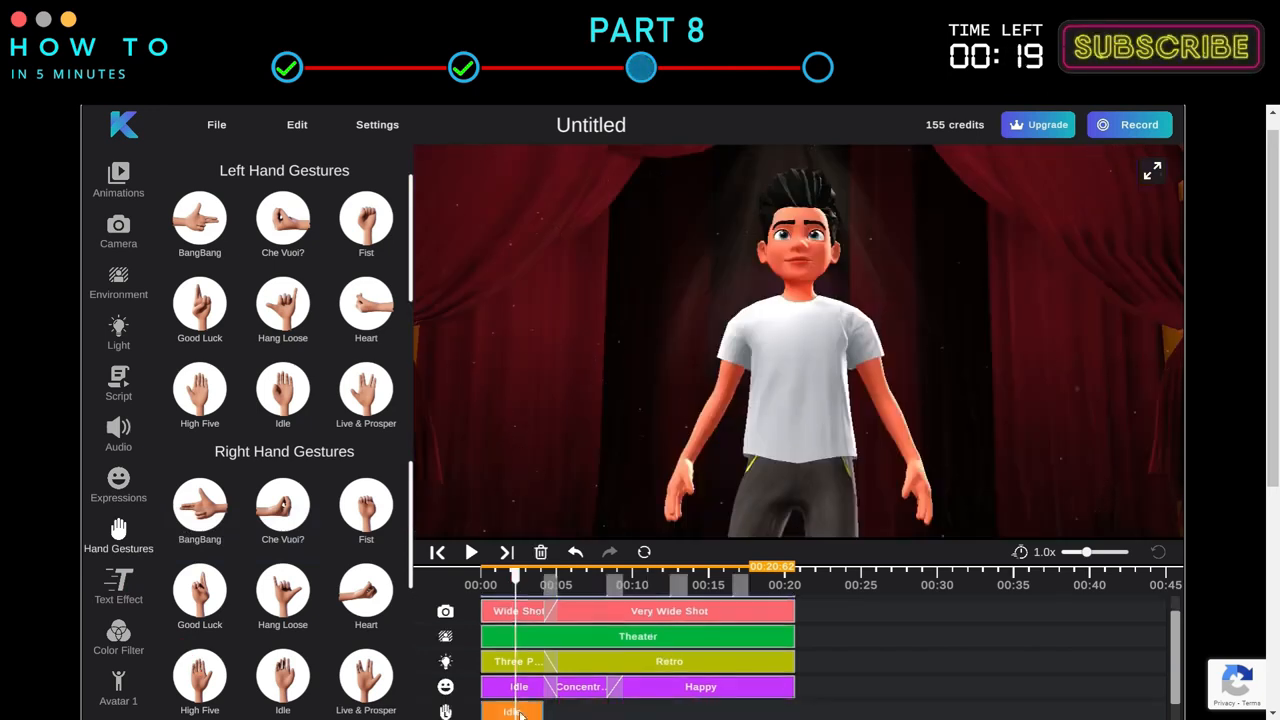
pyautogui.press('space')
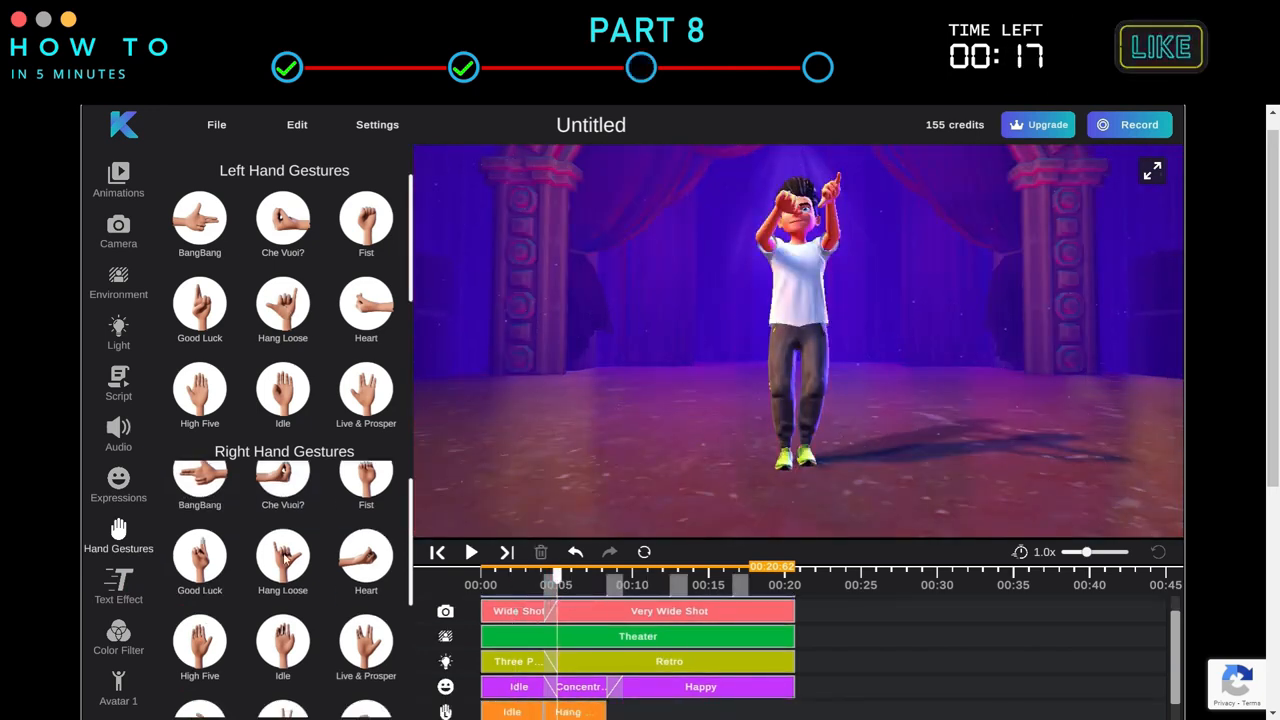
pyautogui.press('space')
pyautogui.scroll(1, 562, 607)
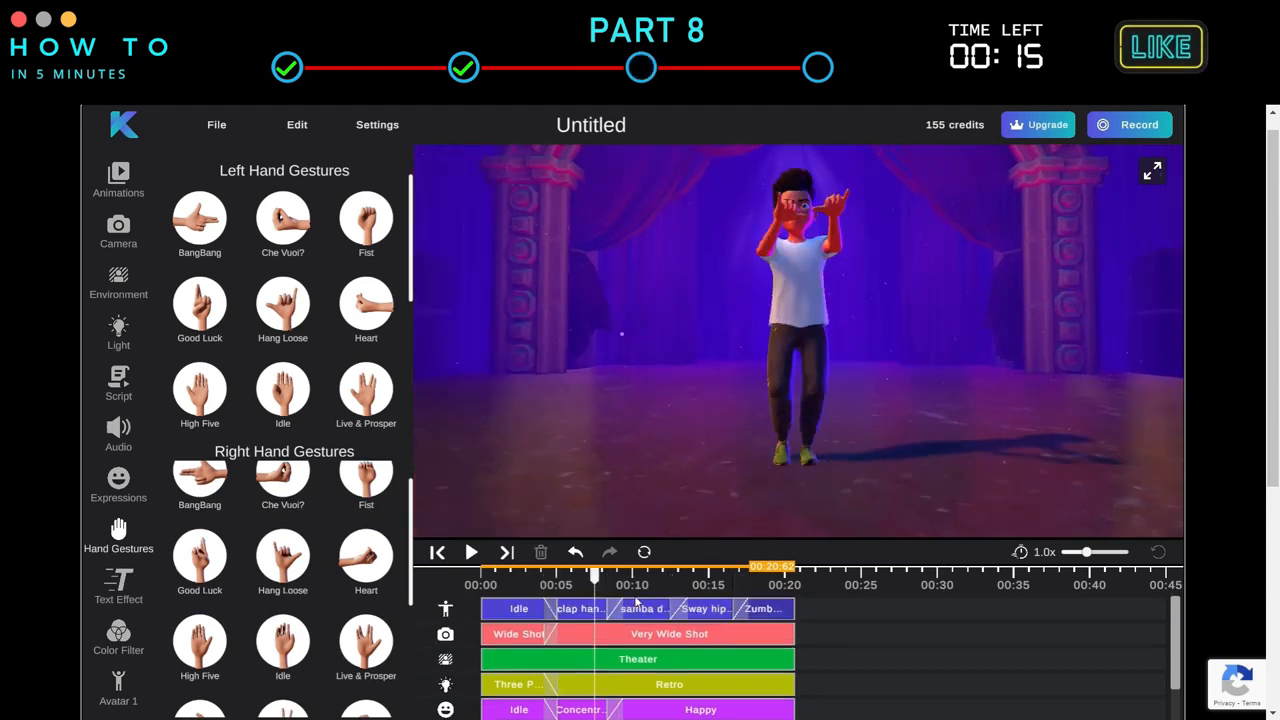
pyautogui.scroll(-3, 340, 369)
pyautogui.scroll(3, 345, 378)
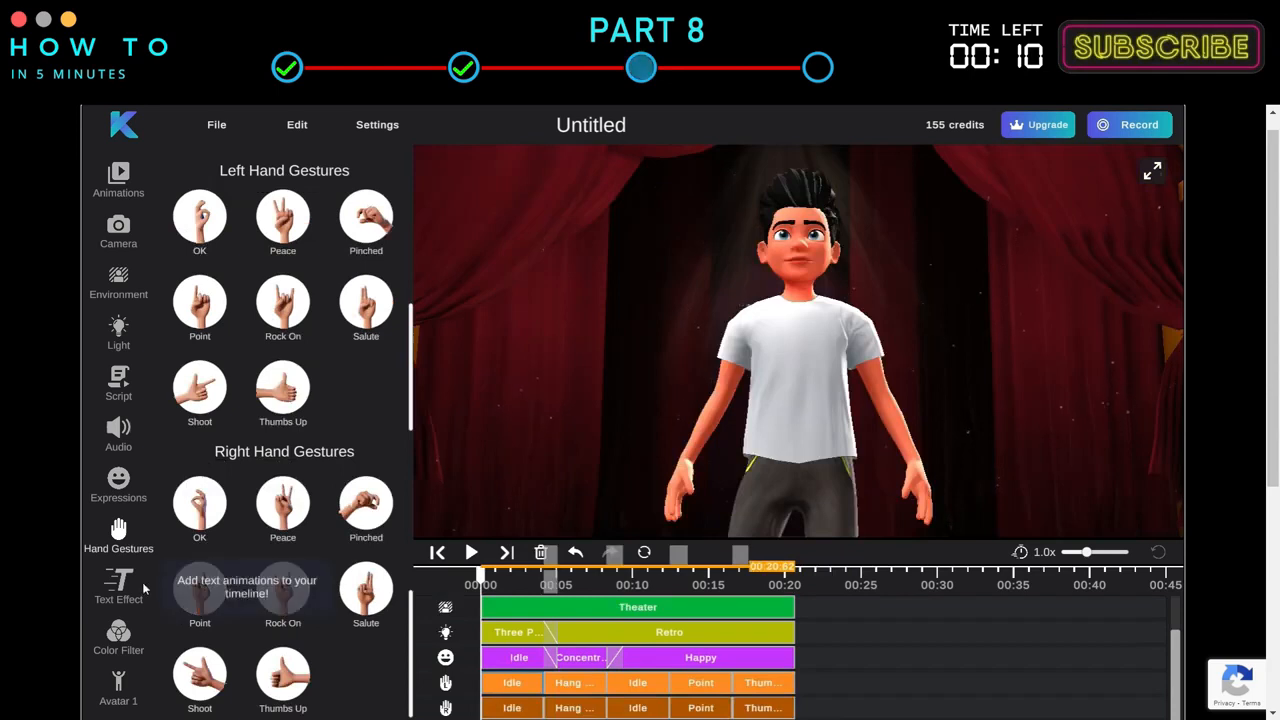
# - Try a BlueSky text effect beside the avatar at the start of the animation and delete its clip
pyautogui.click(142, 582)
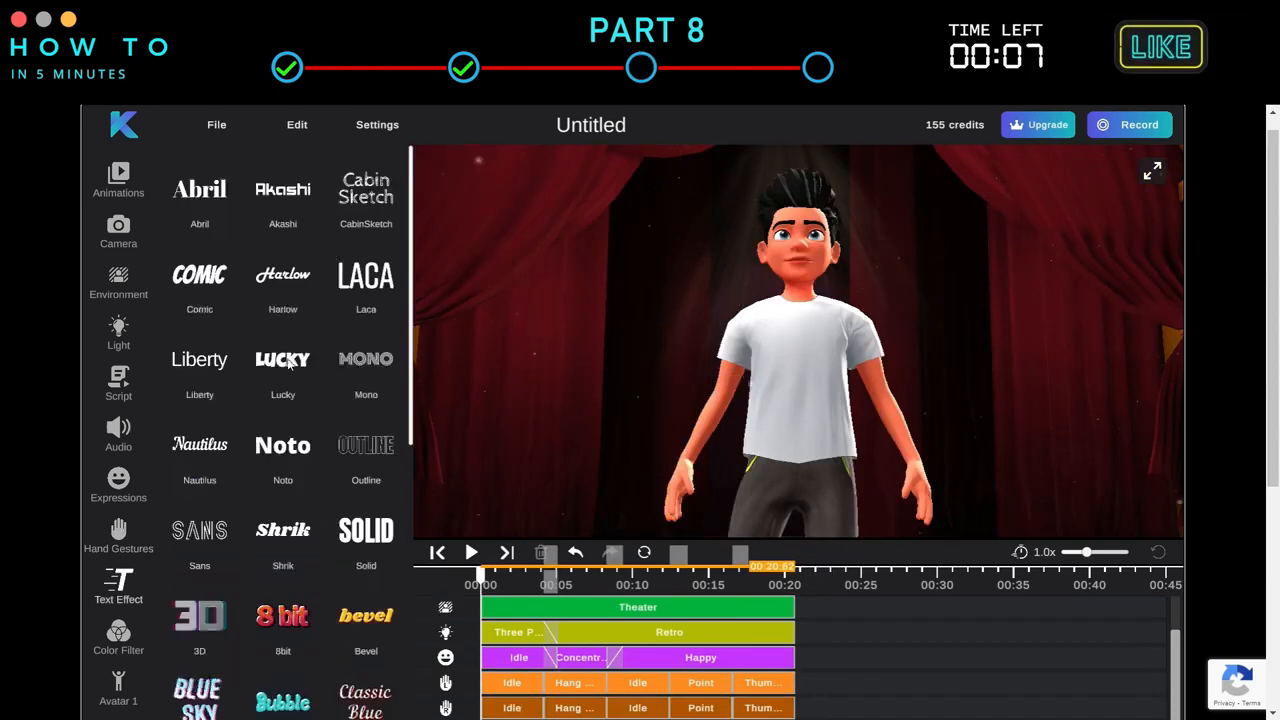
pyautogui.scroll(-3, 272, 400)
pyautogui.click(199, 395)
pyautogui.moveTo(778, 320); pyautogui.dragTo(563, 305)
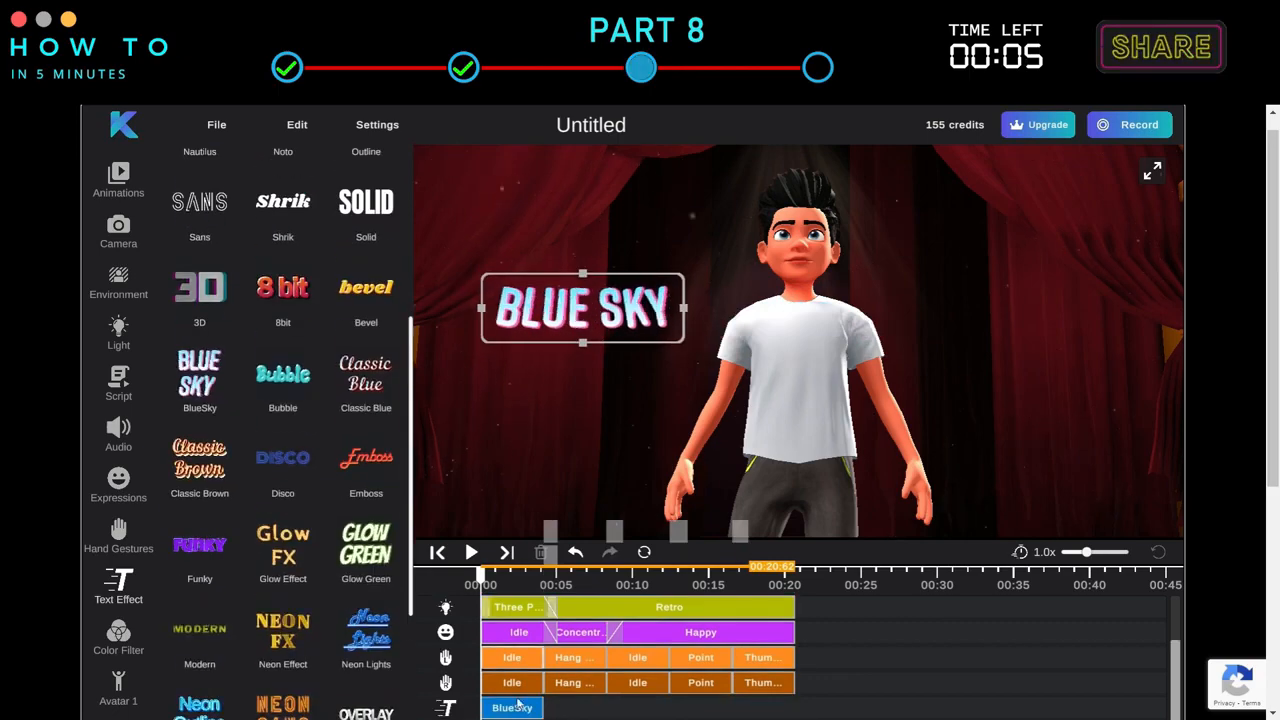
pyautogui.click(520, 705)
pyautogui.press('Delete')
# - Try the Sepia color filter on the scene
pyautogui.click(138, 635)
pyautogui.click(199, 365)
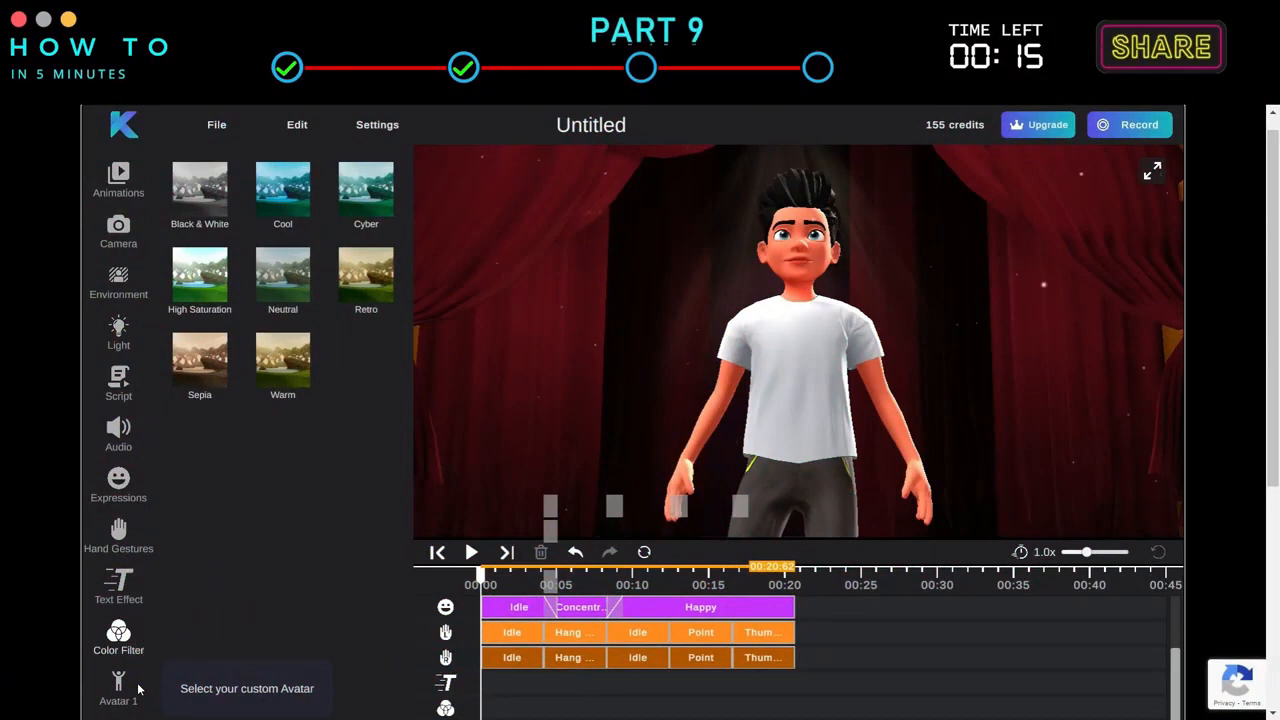
# - Switch the animated character to Avatar 5
pyautogui.click(136, 688)
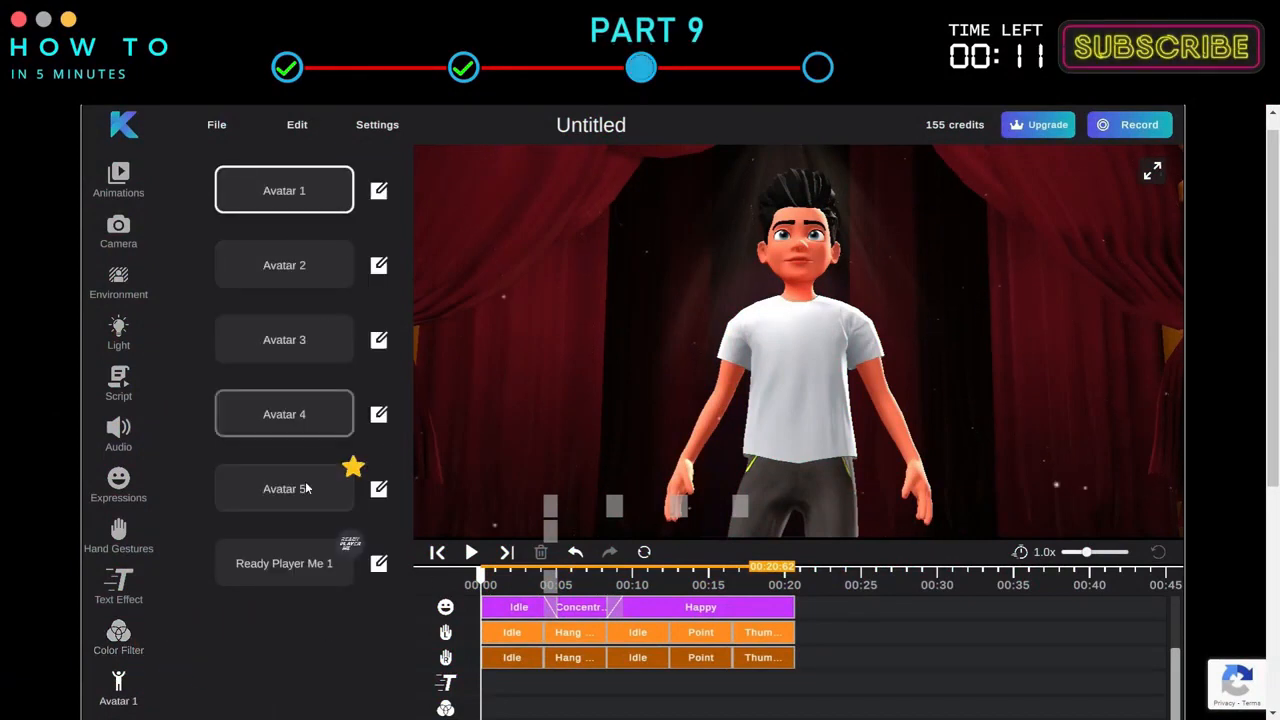
pyautogui.click(330, 490)
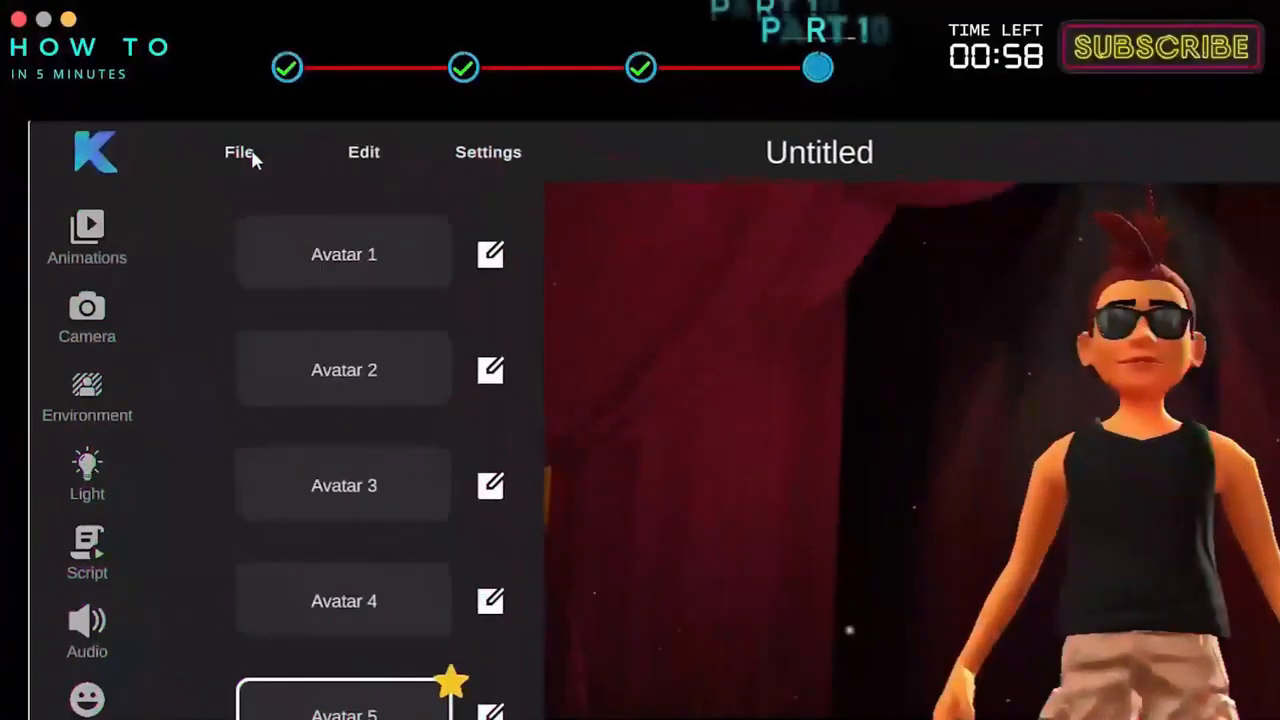
# - Save the project to the dashboard under the name Dancing Video
pyautogui.click(240, 151)
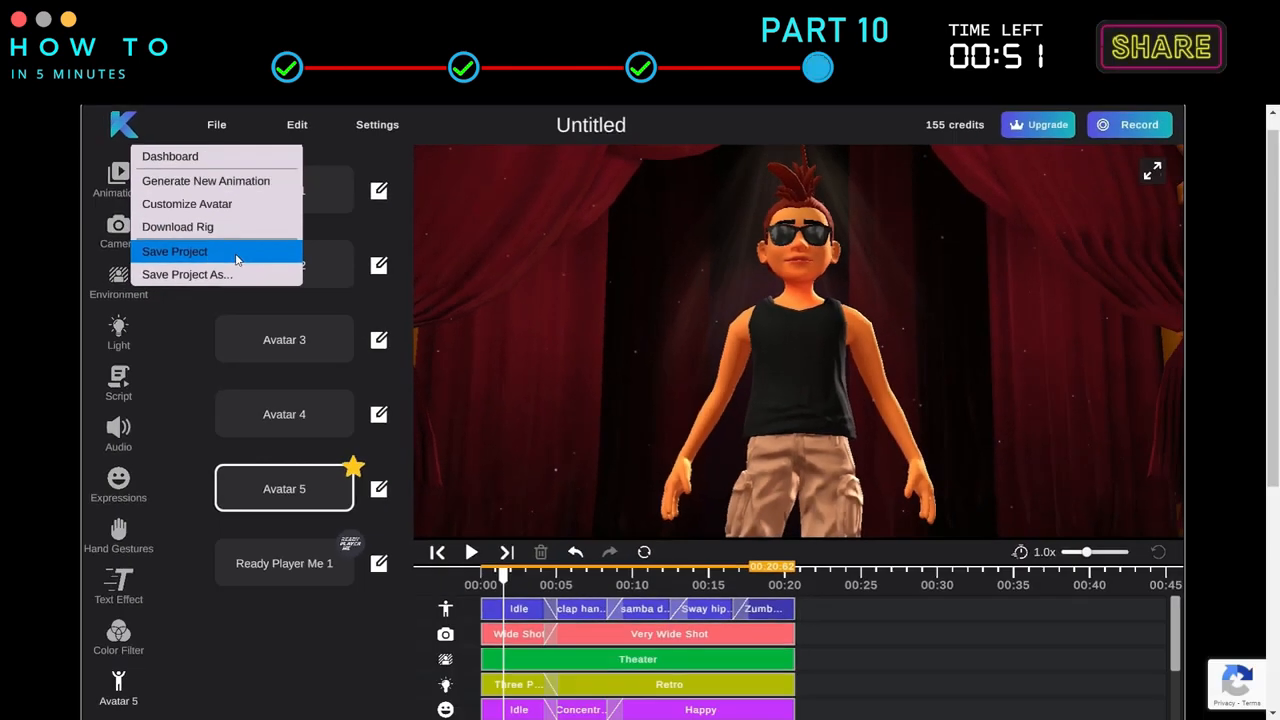
pyautogui.click(268, 352)
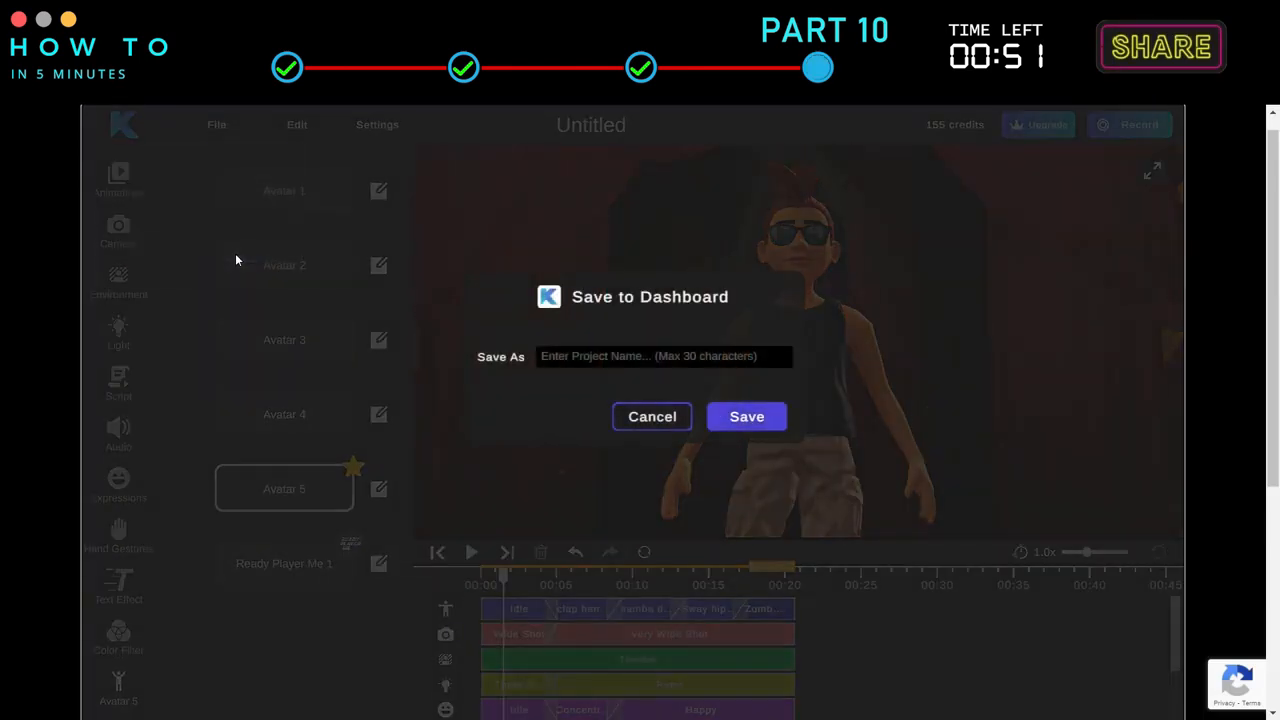
pyautogui.click(634, 358)
pyautogui.write('Dan')
pyautogui.click(745, 417)
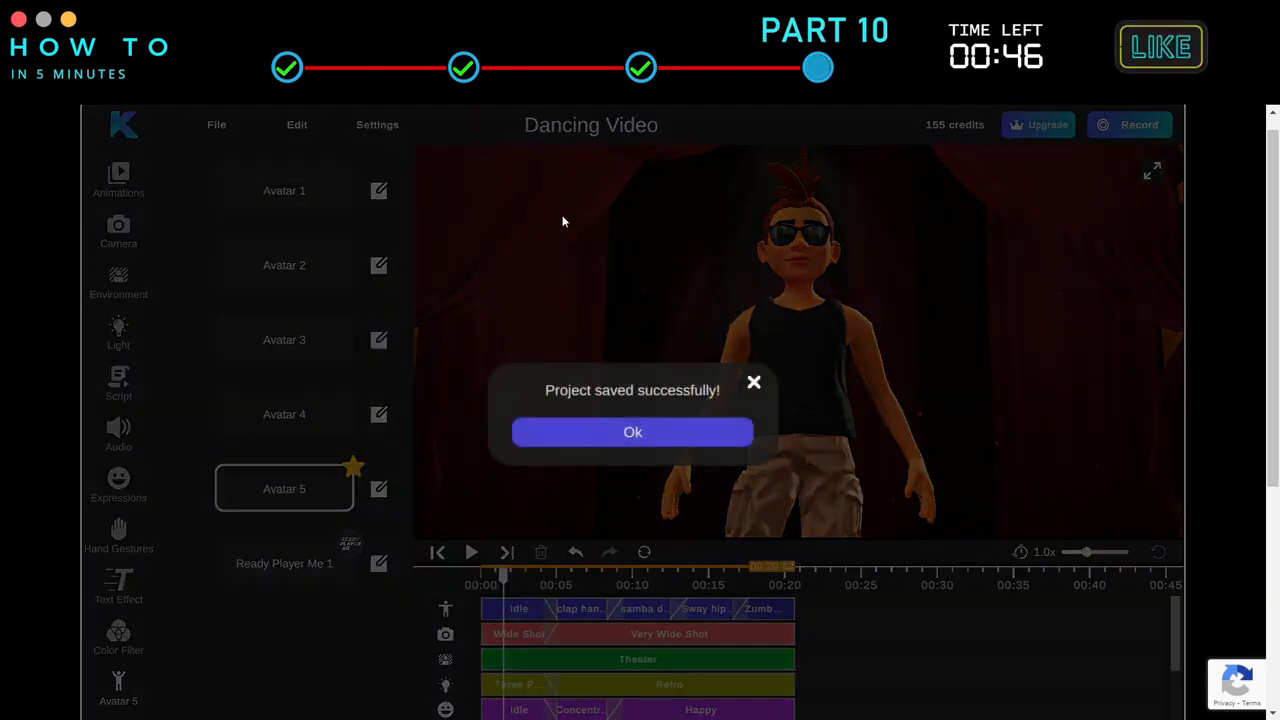
pyautogui.click(713, 444)
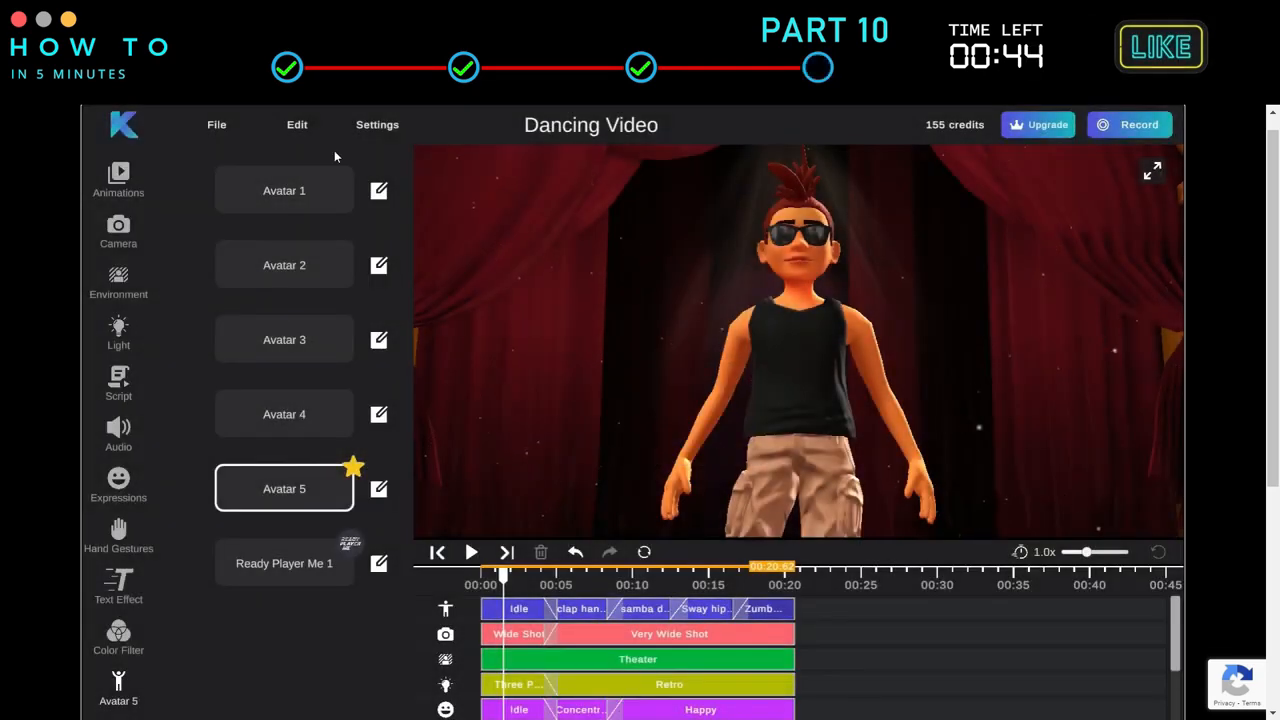
# - Enable Auto Joints and Animation Smoothing for the animation and toggle the avatar's Shadow setting
pyautogui.click(316, 120)
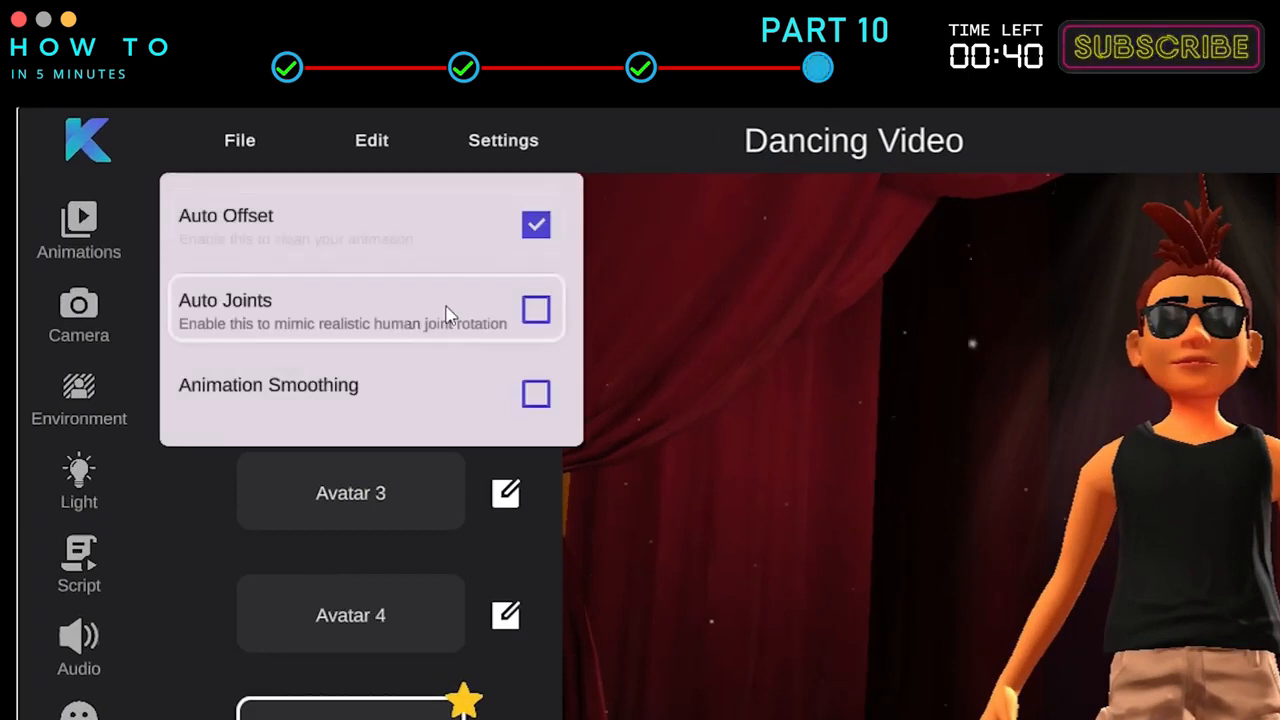
pyautogui.click(537, 311)
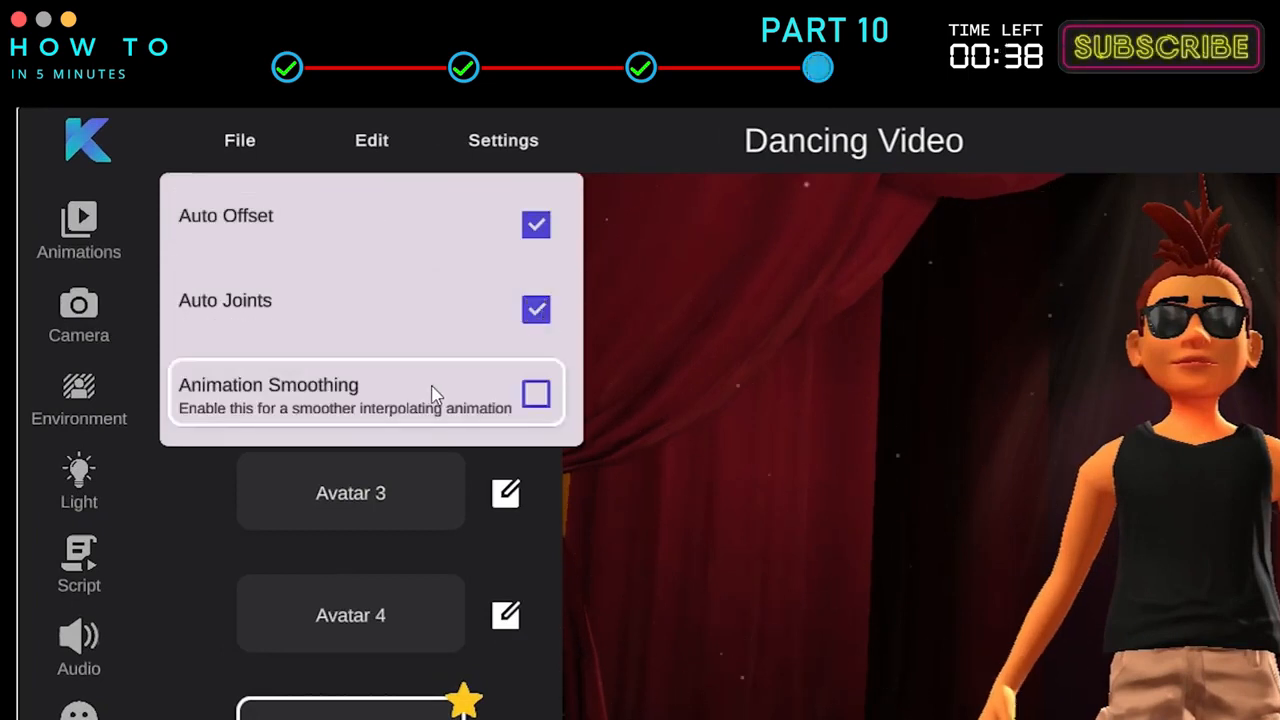
pyautogui.click(541, 394)
pyautogui.click(502, 138)
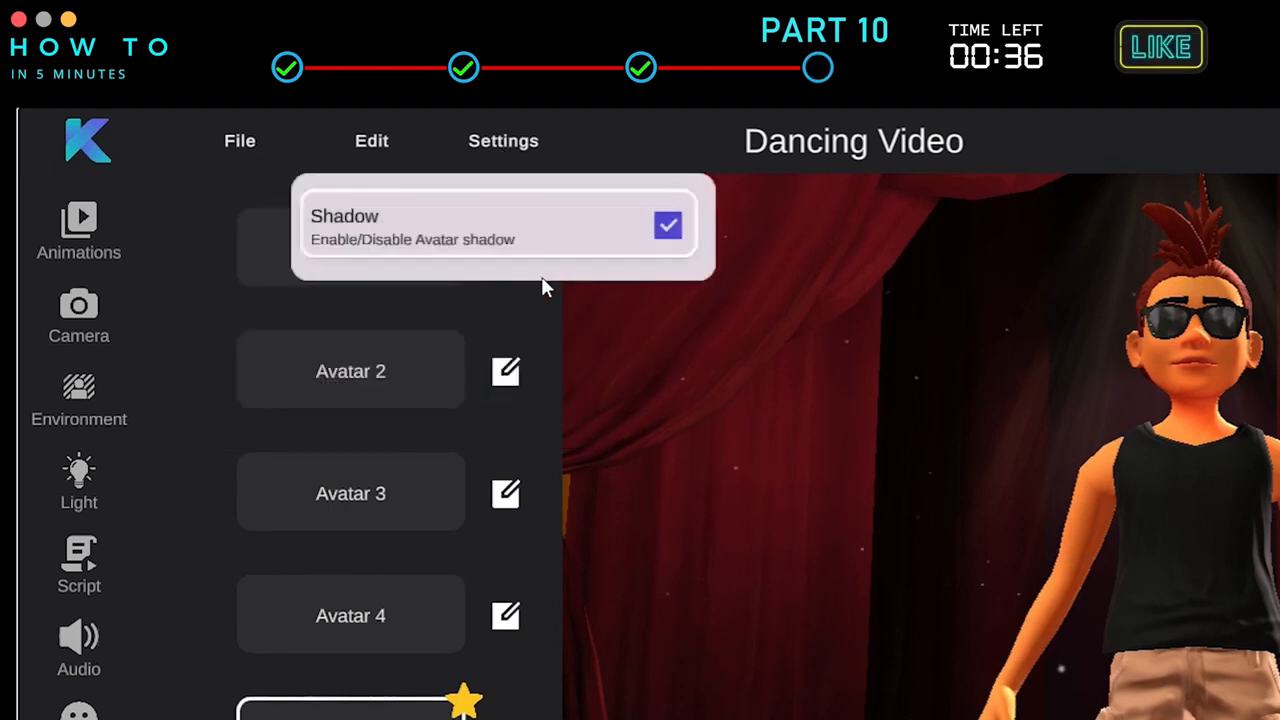
pyautogui.click(668, 226)
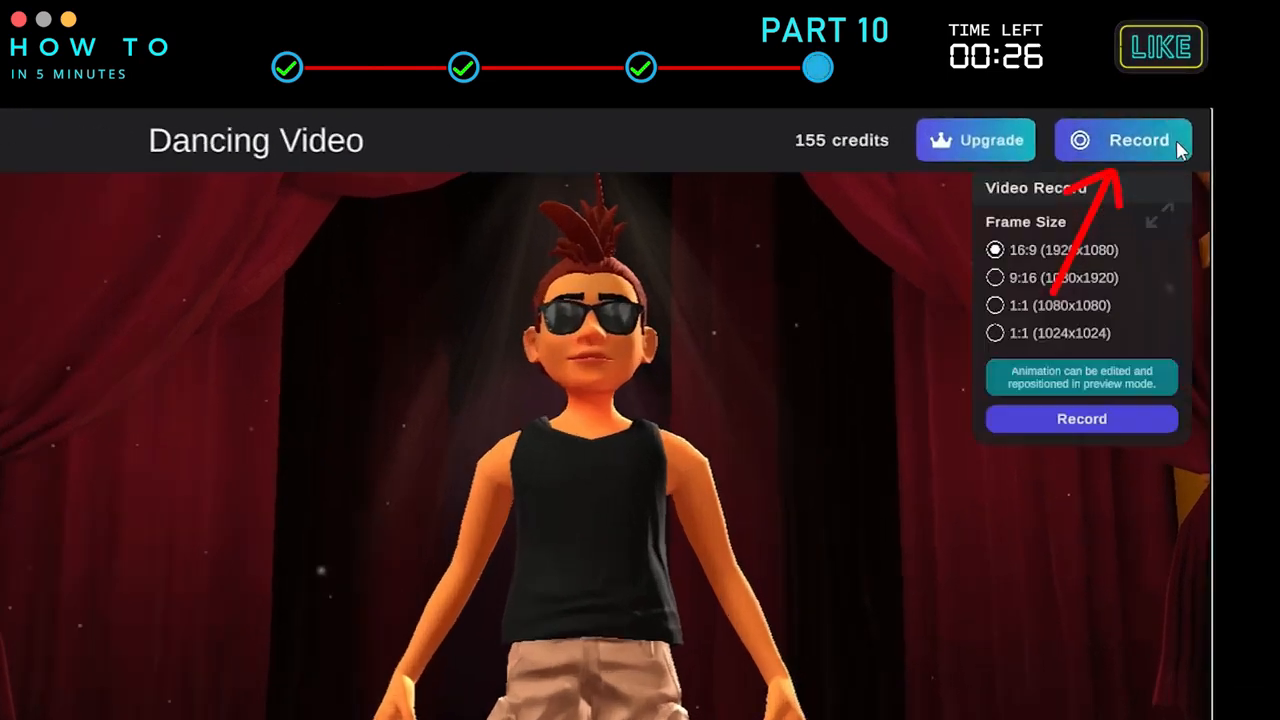
# - Try the 9:16 and both 1:1 frame sizes, and record the video at 16:9 (1920x1080)
pyautogui.click(1036, 279)
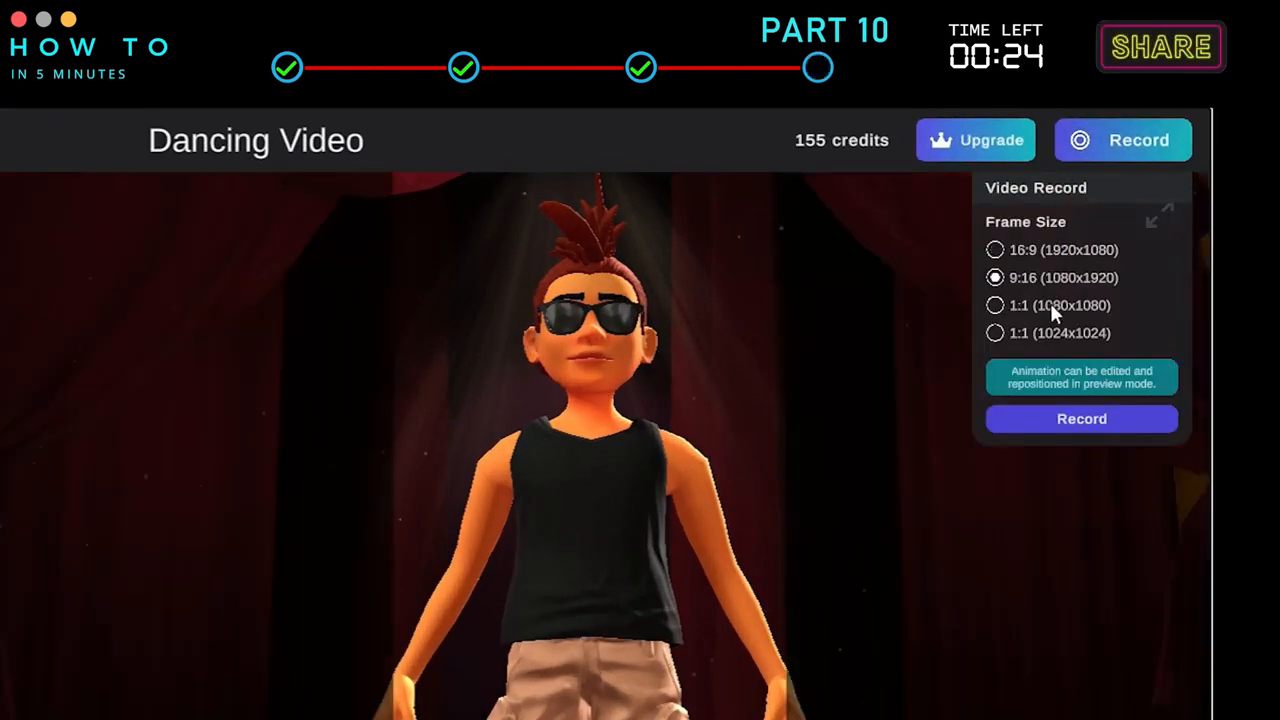
pyautogui.click(1050, 311)
pyautogui.click(1050, 336)
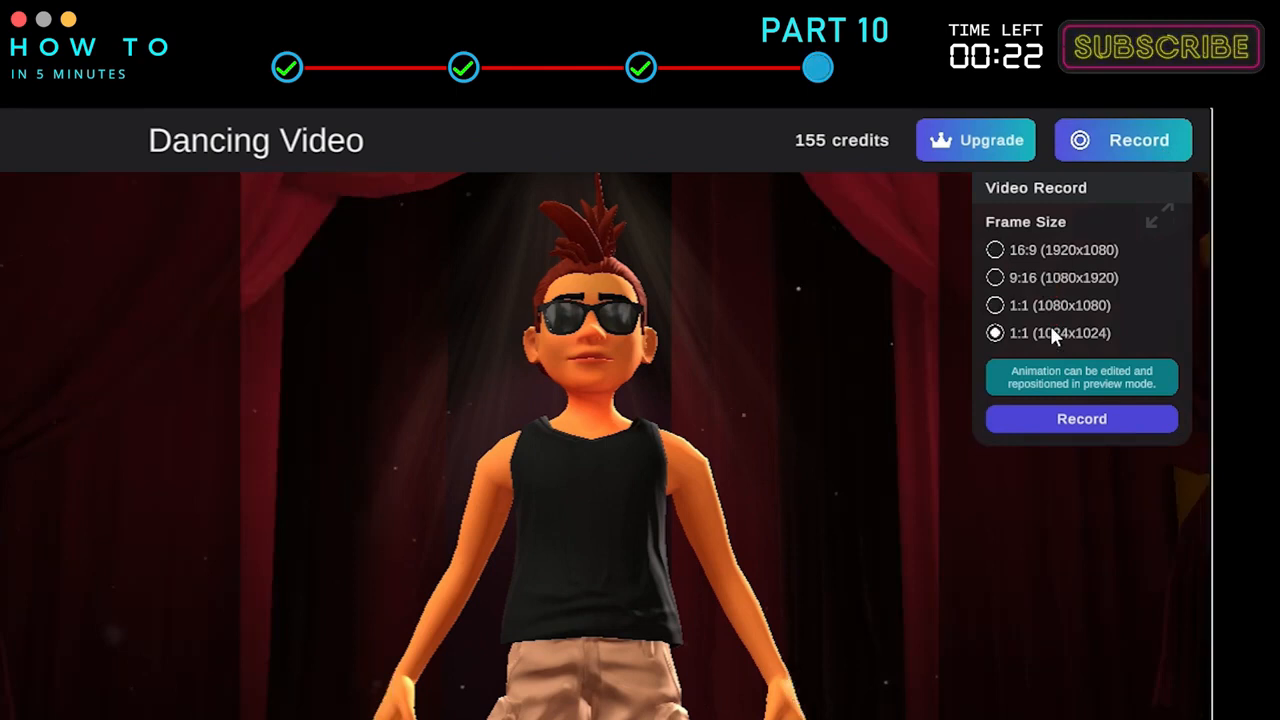
pyautogui.click(1056, 255)
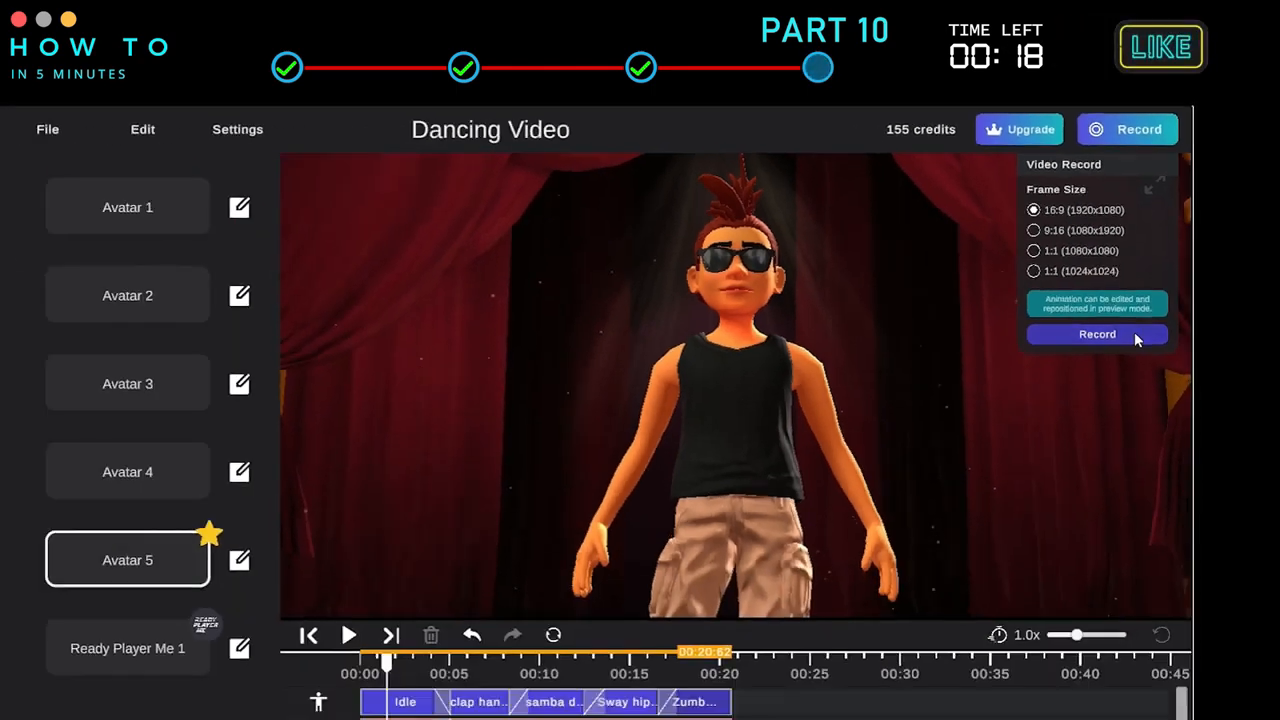
pyautogui.click(1133, 420)
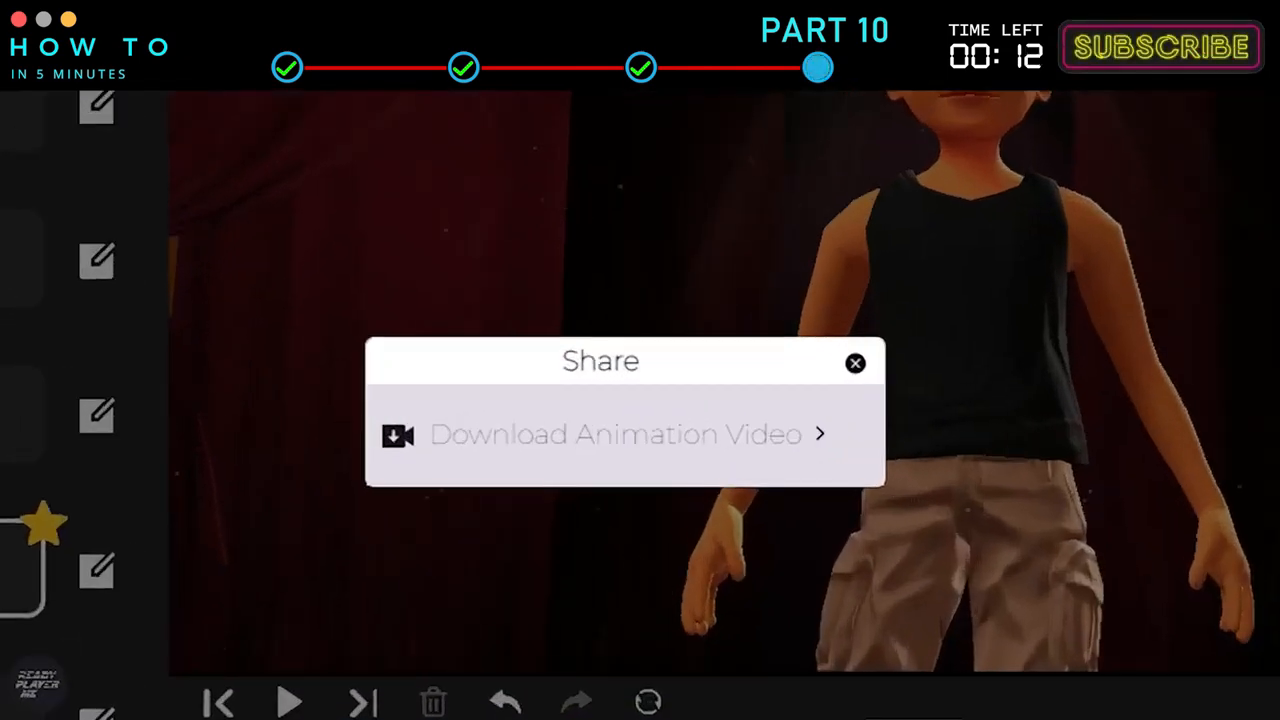
# - Download the animation video as an MP4 file named Animation in the Project folder
pyautogui.click(828, 445)
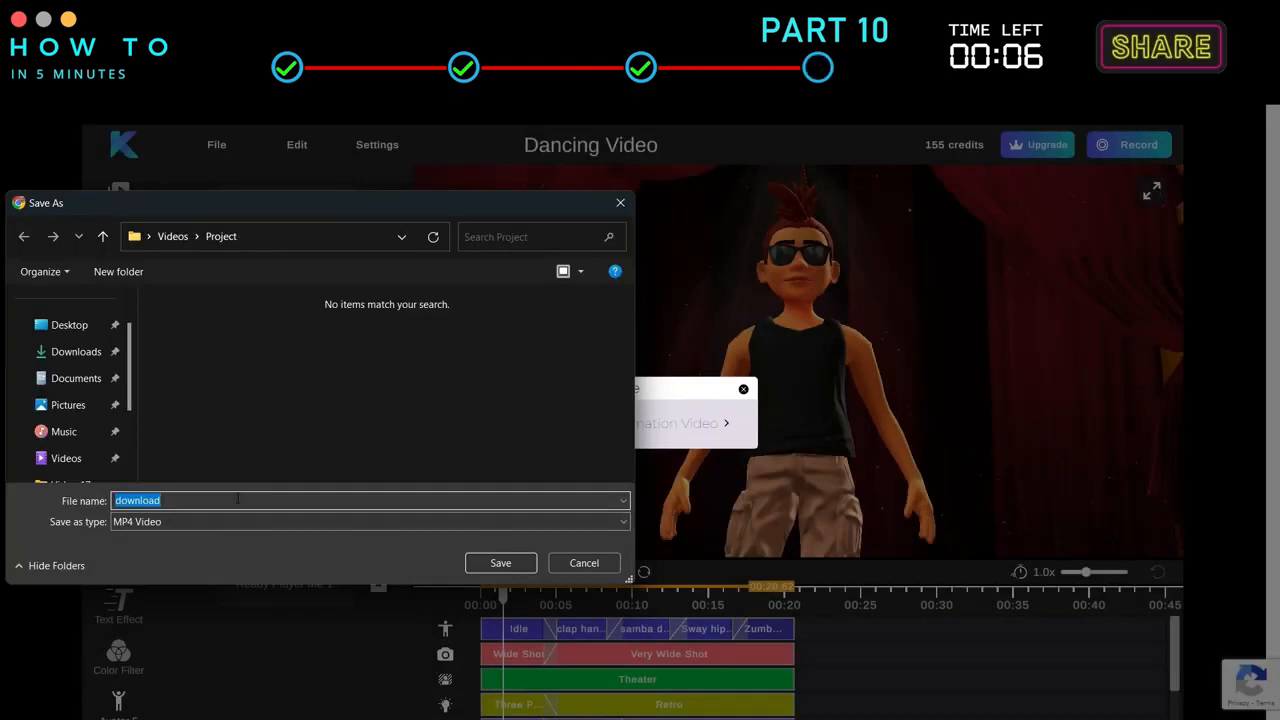
pyautogui.write('Animation')
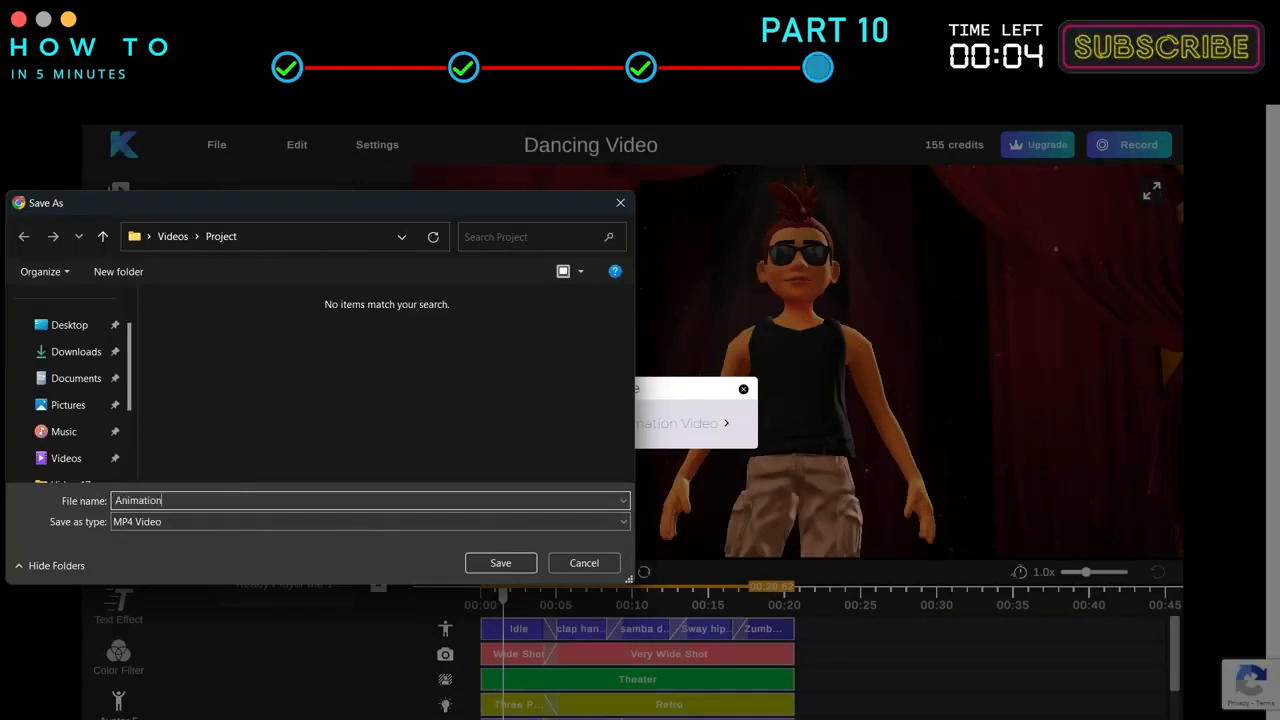